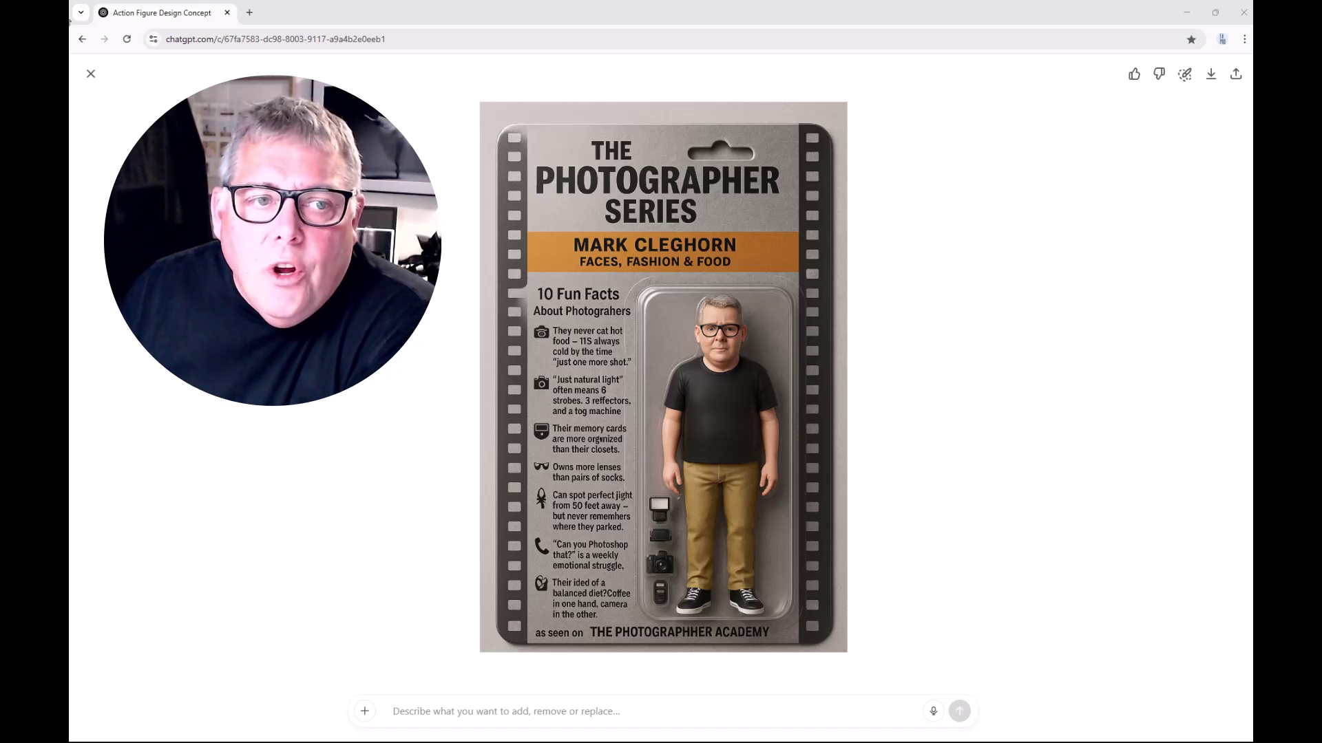
# - Close the full-size 'The Photographer Series' action-figure image to return to the chat
pyautogui.click(91, 74)
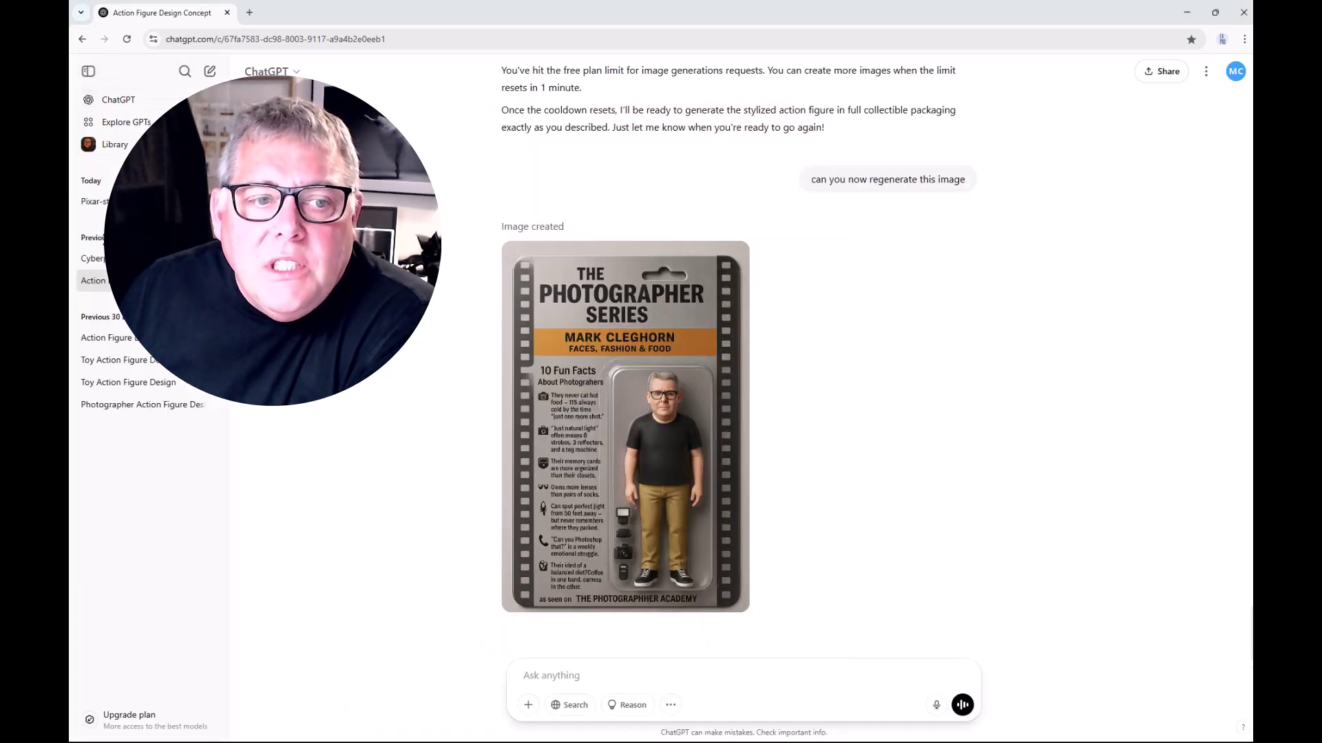
# - View the Pixar-style portrait from Cyberpunk Portrait Creation full-size, then switch to the Word prompts
pyautogui.click(91, 259)
pyautogui.scroll(10, 932, 295)
pyautogui.click(676, 310)
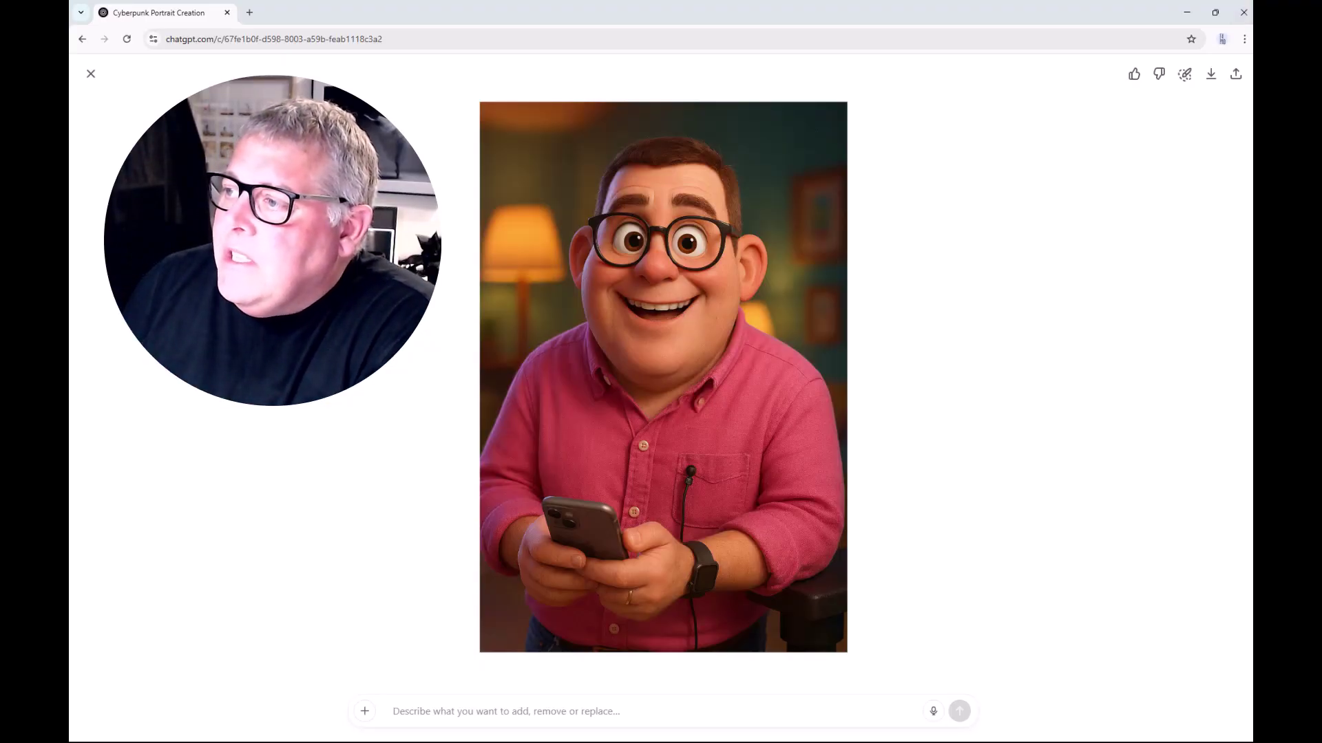
pyautogui.hotkey('alt', 'Tab')
pyautogui.scroll(-1, 879, 236)
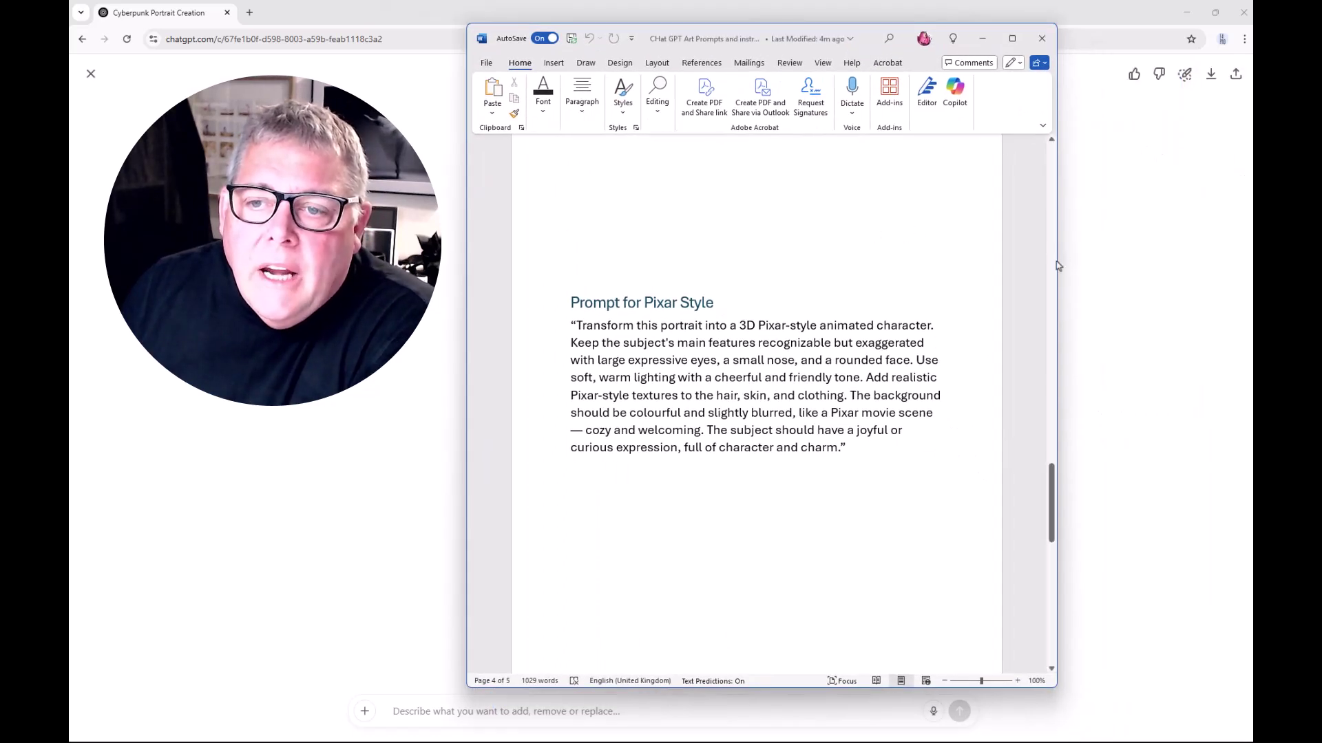
# - Widen Word to read the full 'Prompt for Pixar Style' text, then return to the portrait
pyautogui.moveTo(1058, 264); pyautogui.dragTo(1168, 263)
pyautogui.scroll(-2, 908, 329)
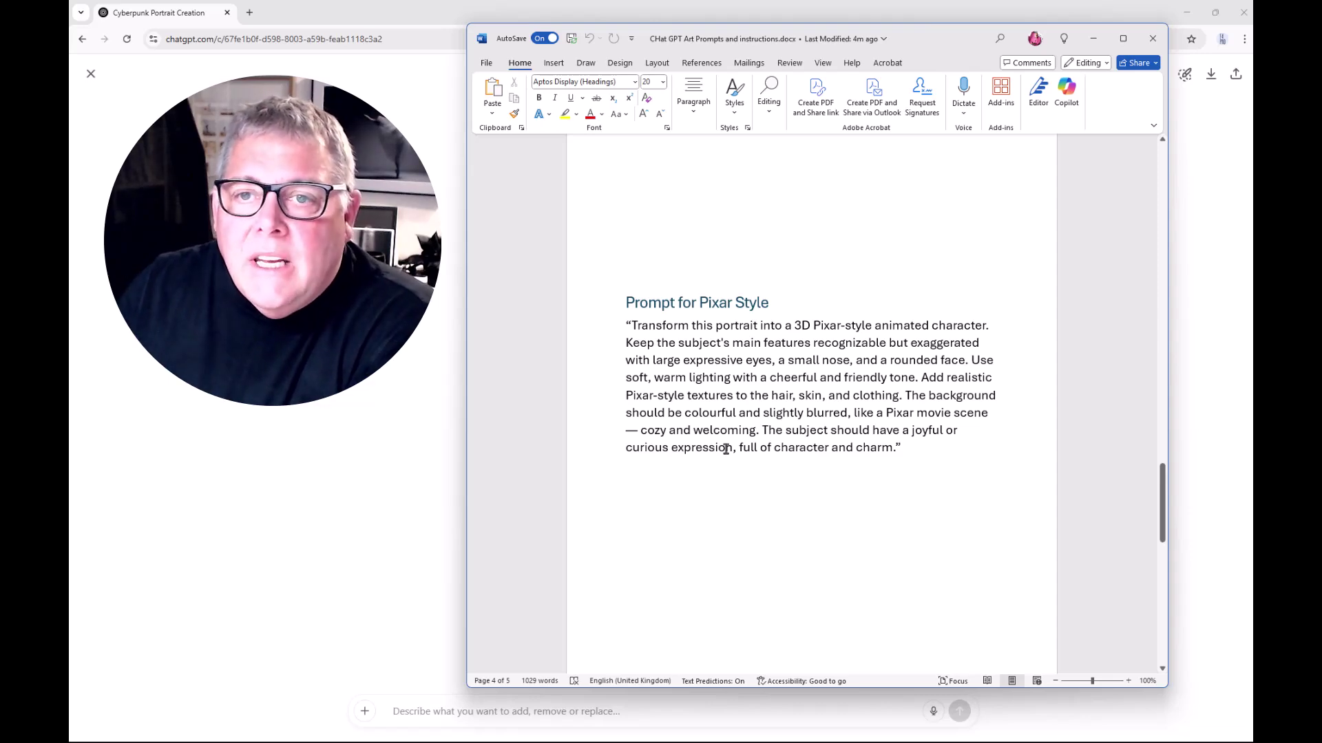
pyautogui.hotkey('alt', 'Tab')
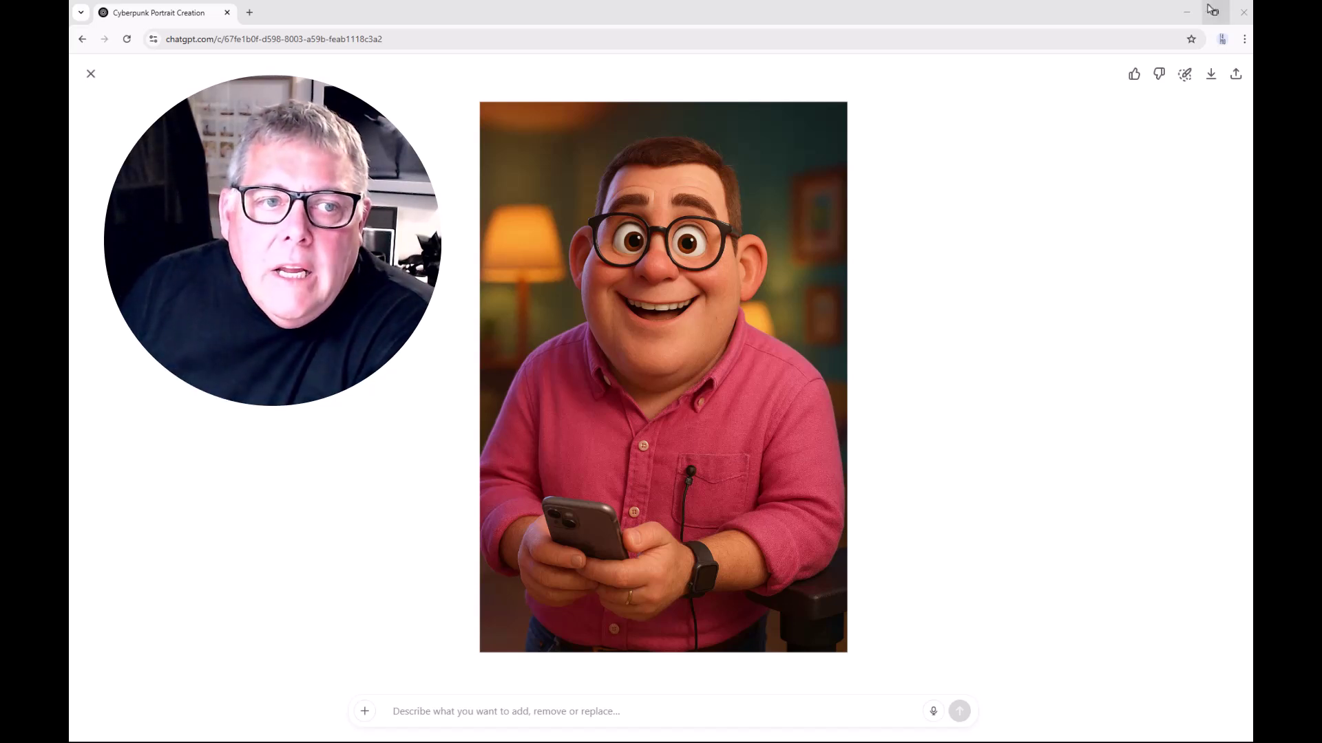
# - Open the Pixar-style conversation and view its street-scene image full-size
pyautogui.click(91, 75)
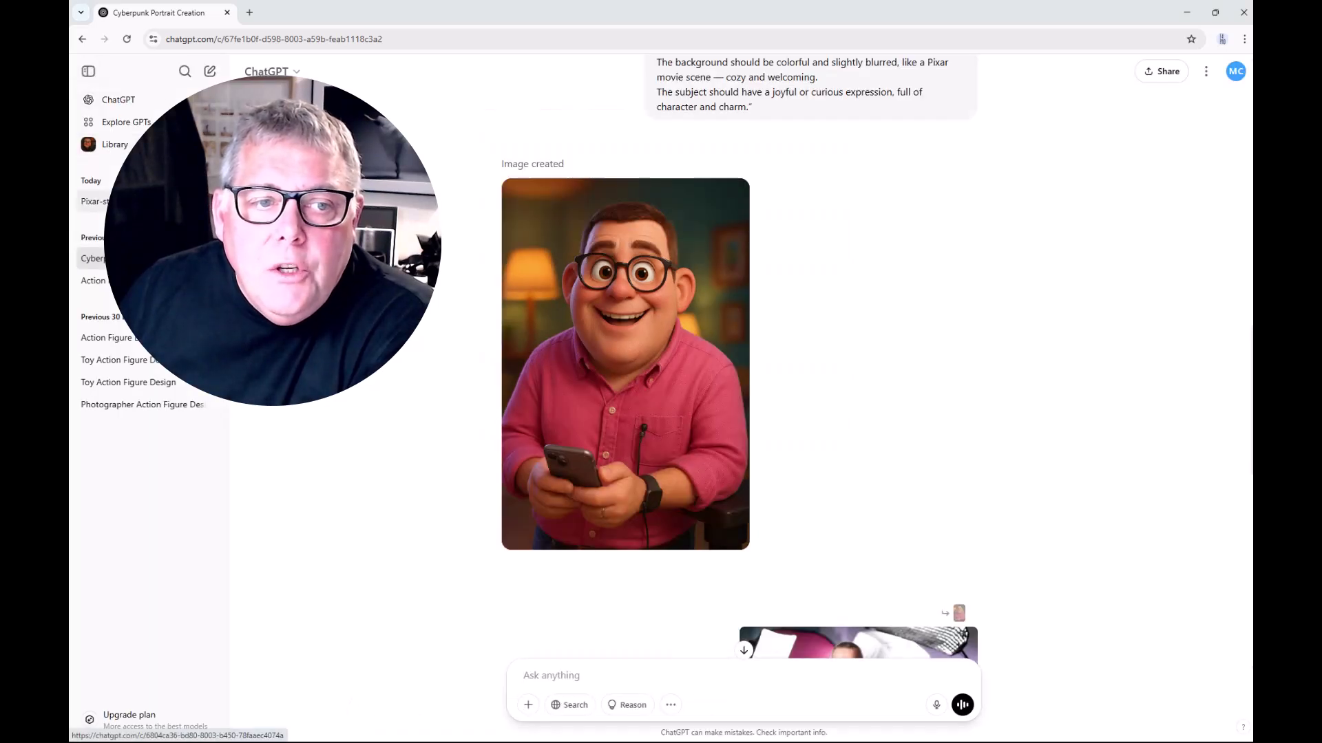
pyautogui.click(158, 201)
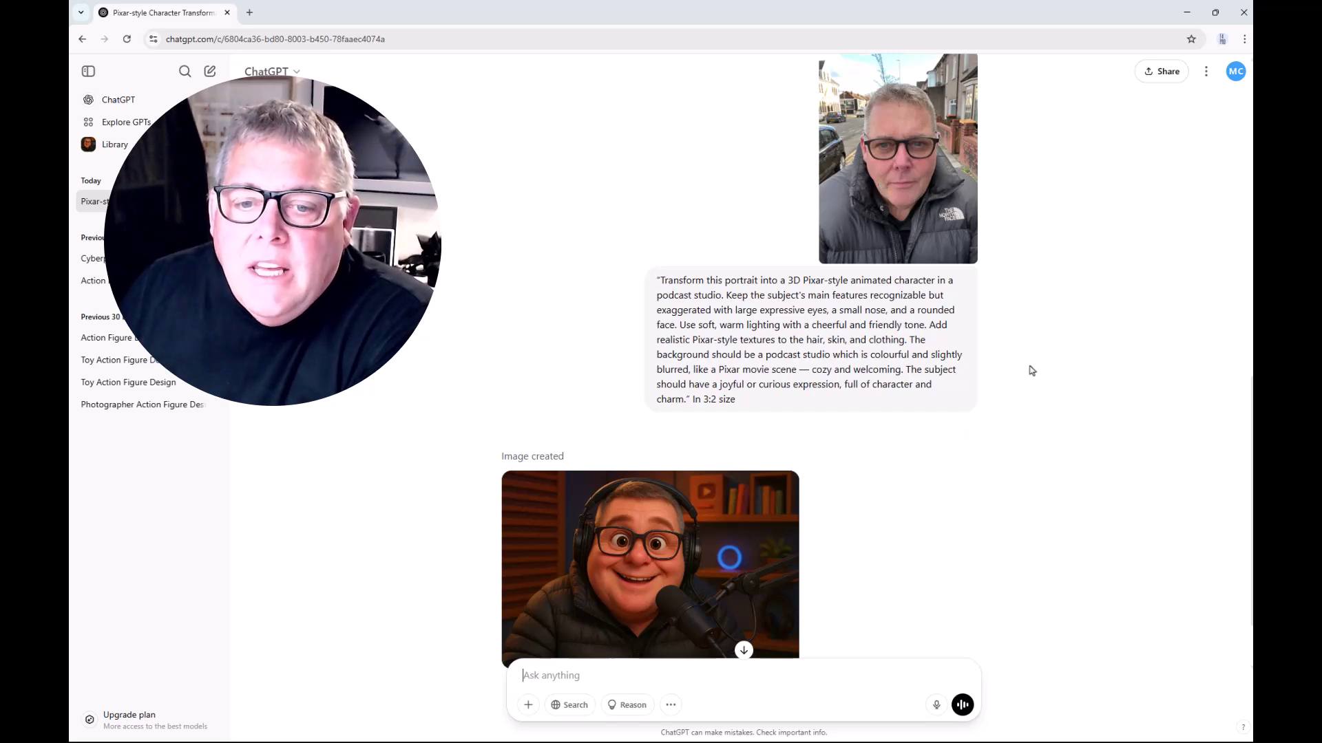
pyautogui.scroll(12, 1031, 370)
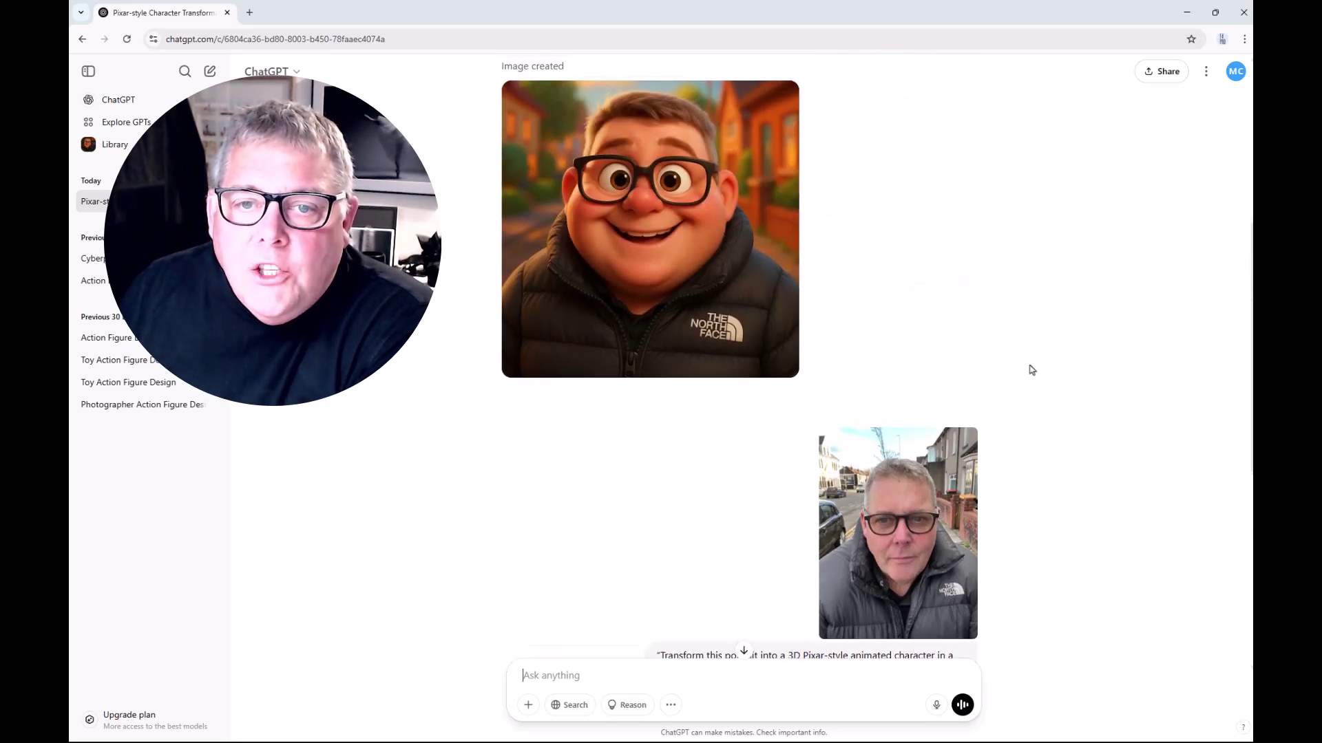
pyautogui.scroll(-1, 1031, 370)
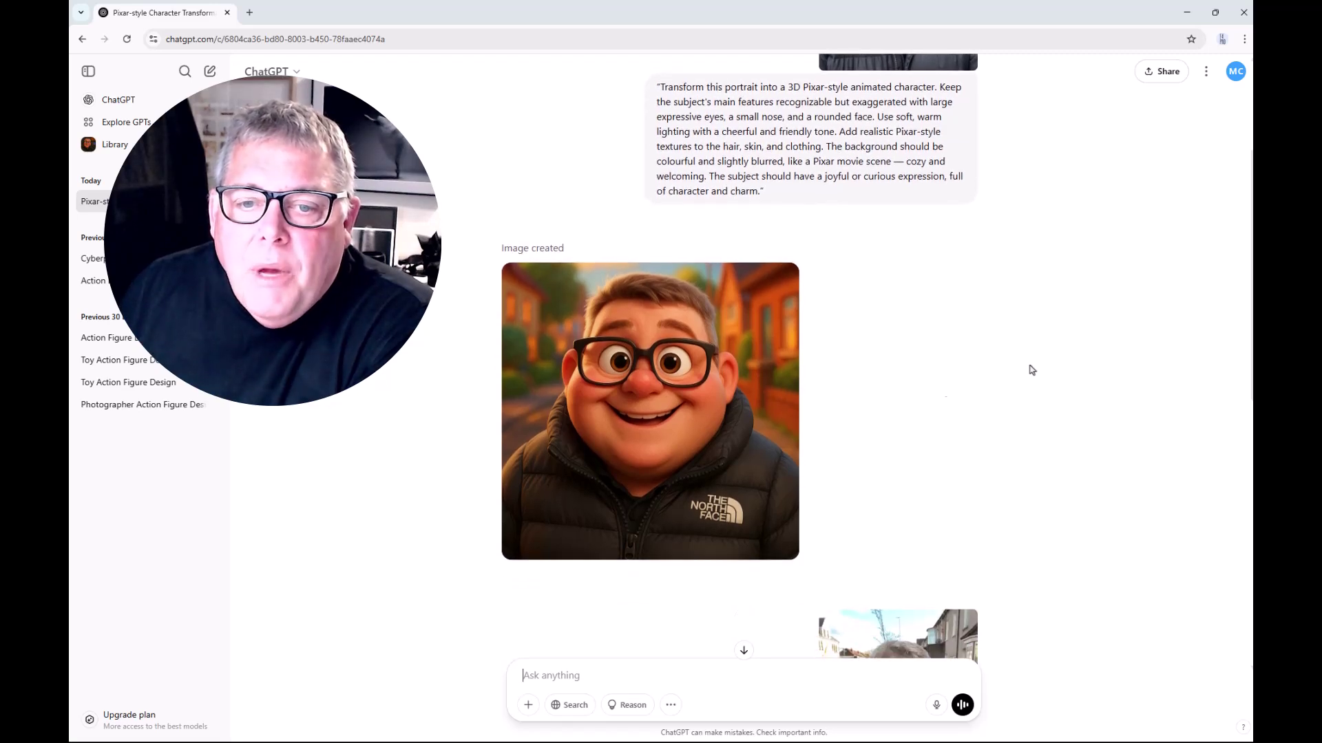
pyautogui.scroll(1, 989, 356)
pyautogui.scroll(2, 989, 356)
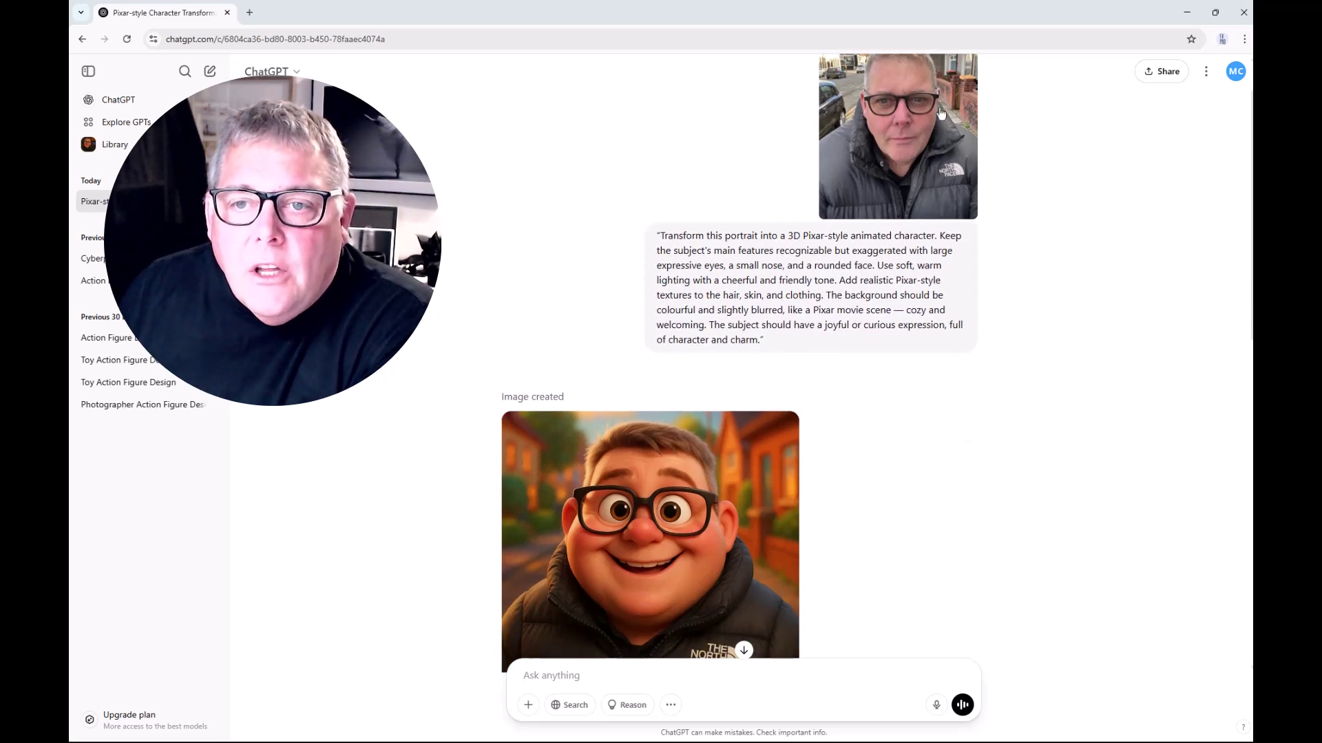
pyautogui.click(764, 478)
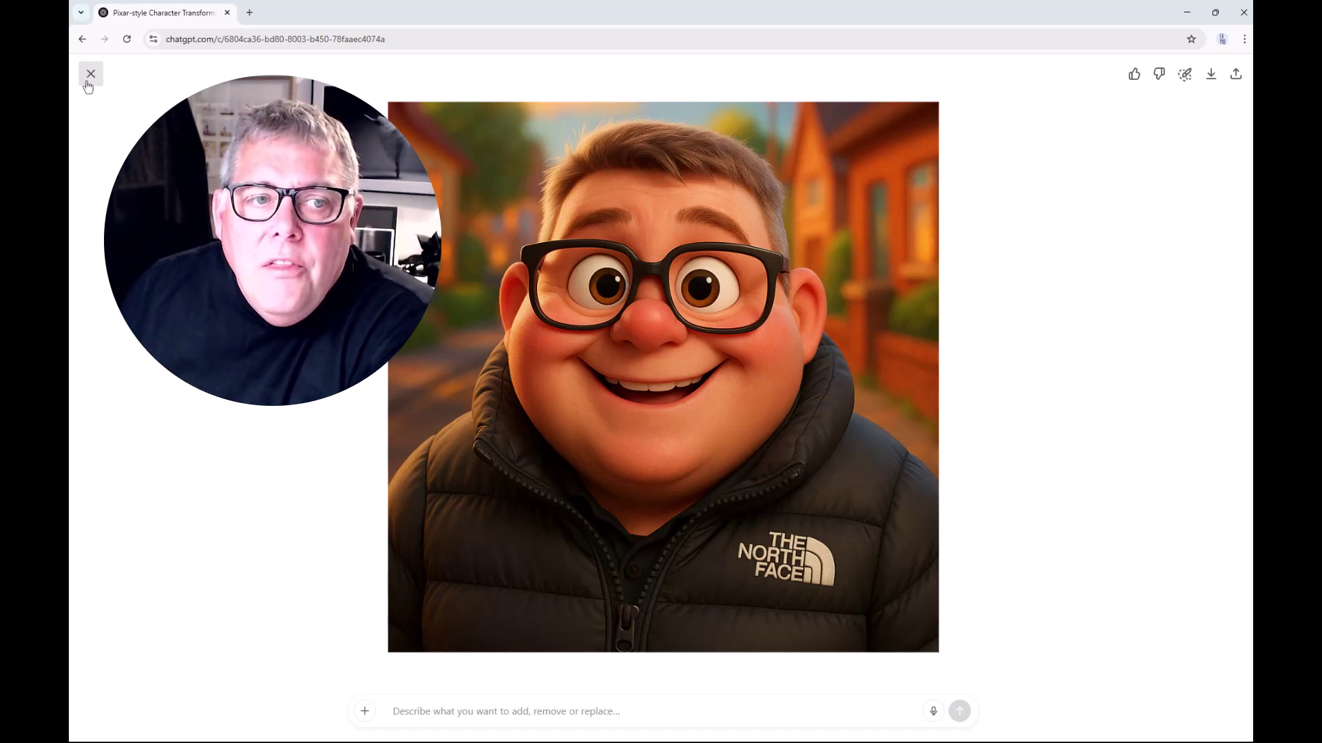
# - Close the street image, scroll down to the podcast-studio image, and bring Word forward
pyautogui.click(90, 74)
pyautogui.scroll(-2, 848, 438)
pyautogui.scroll(-8, 848, 438)
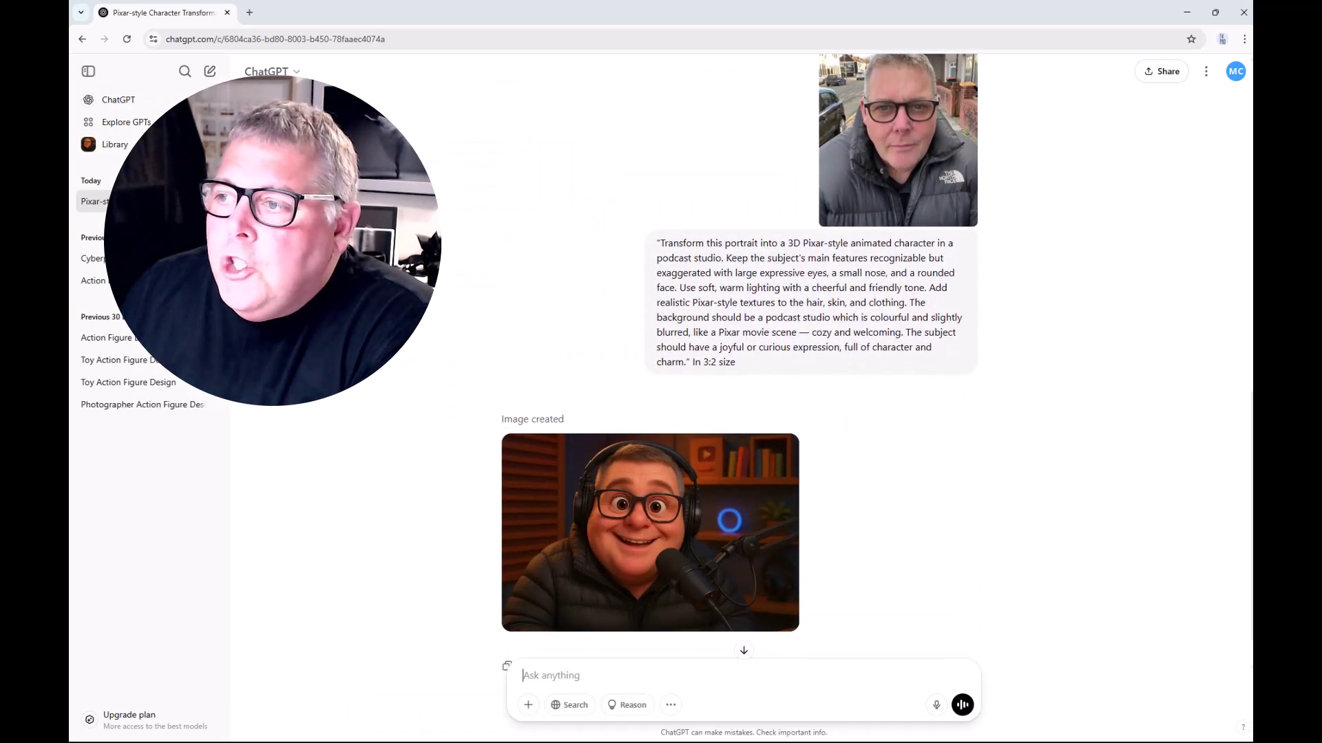
pyautogui.hotkey('alt', 'Tab')
# - Highlight 'In 3:2 size' in yellow, then show the podcast-studio image full-size in ChatGPT
pyautogui.scroll(-6, 844, 481)
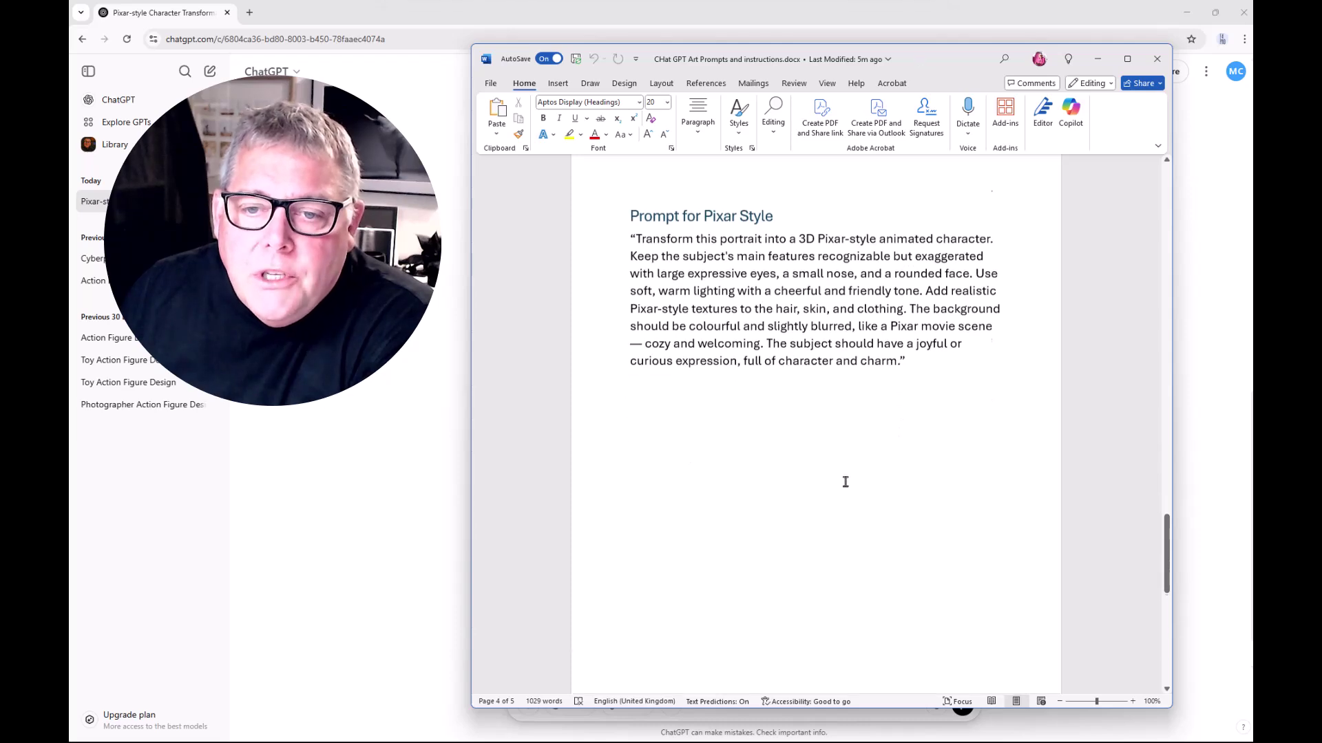
pyautogui.scroll(-3, 842, 482)
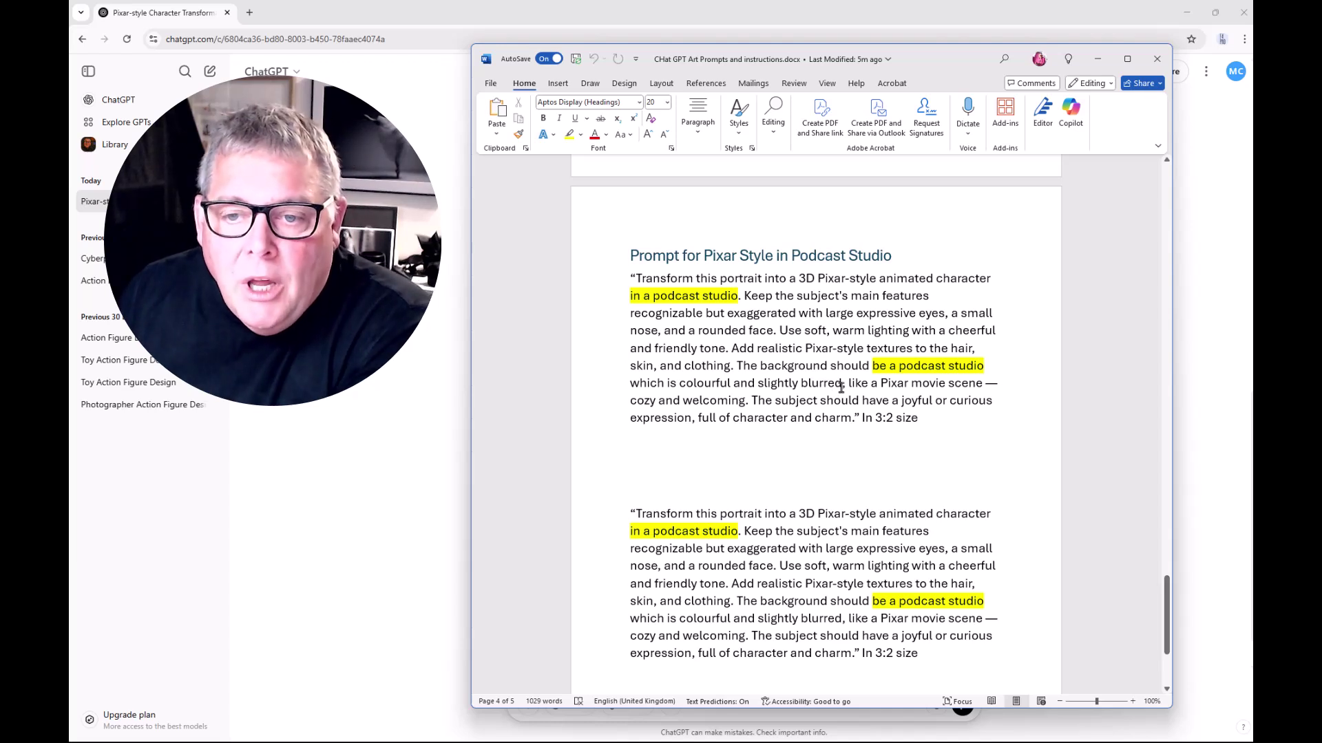
pyautogui.moveTo(862, 417); pyautogui.dragTo(908, 421)
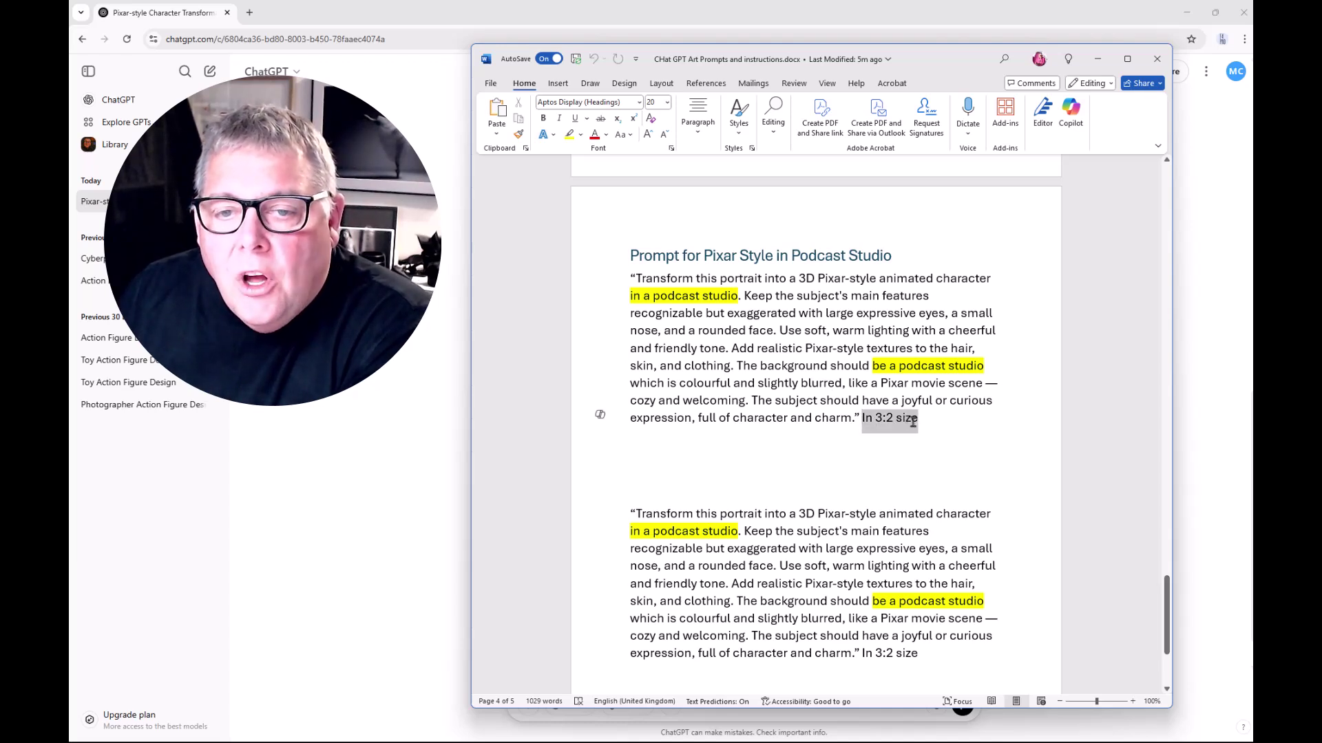
pyautogui.click(569, 134)
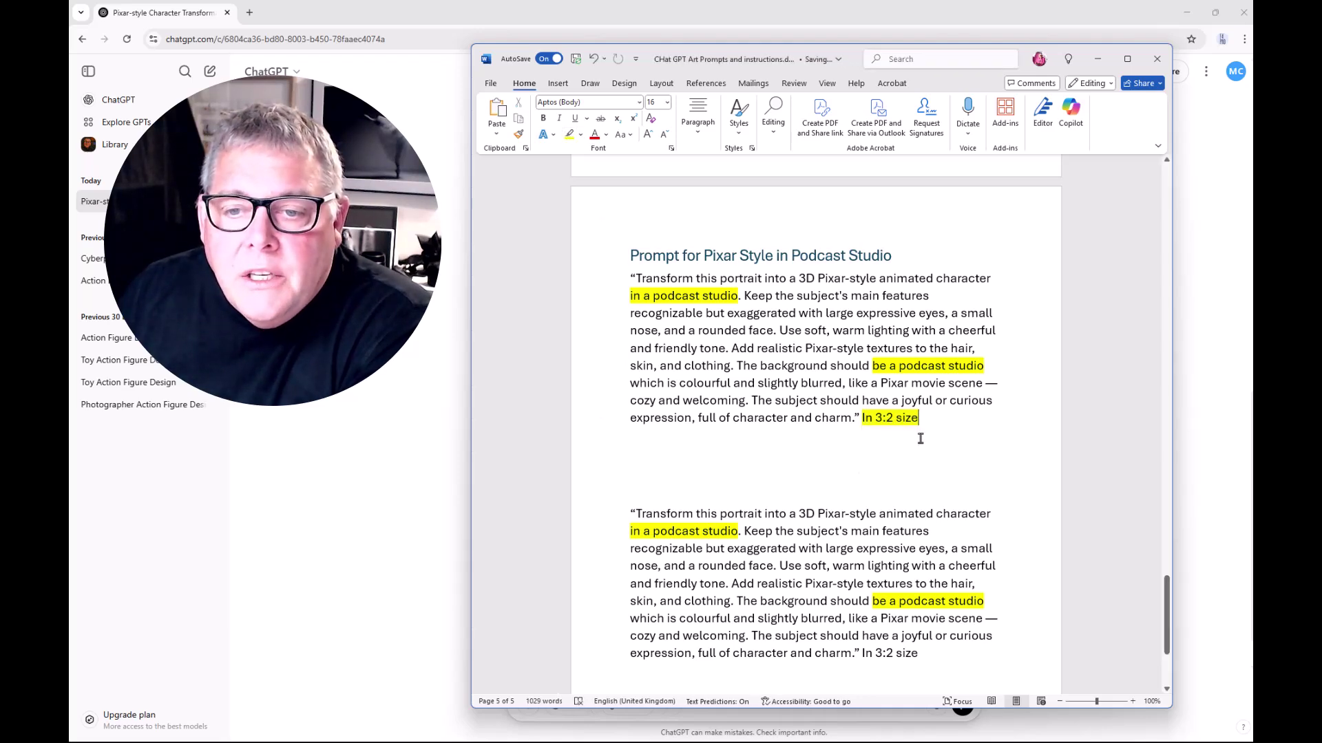
pyautogui.moveTo(862, 67); pyautogui.dragTo(1321, 67)
pyautogui.click(685, 489)
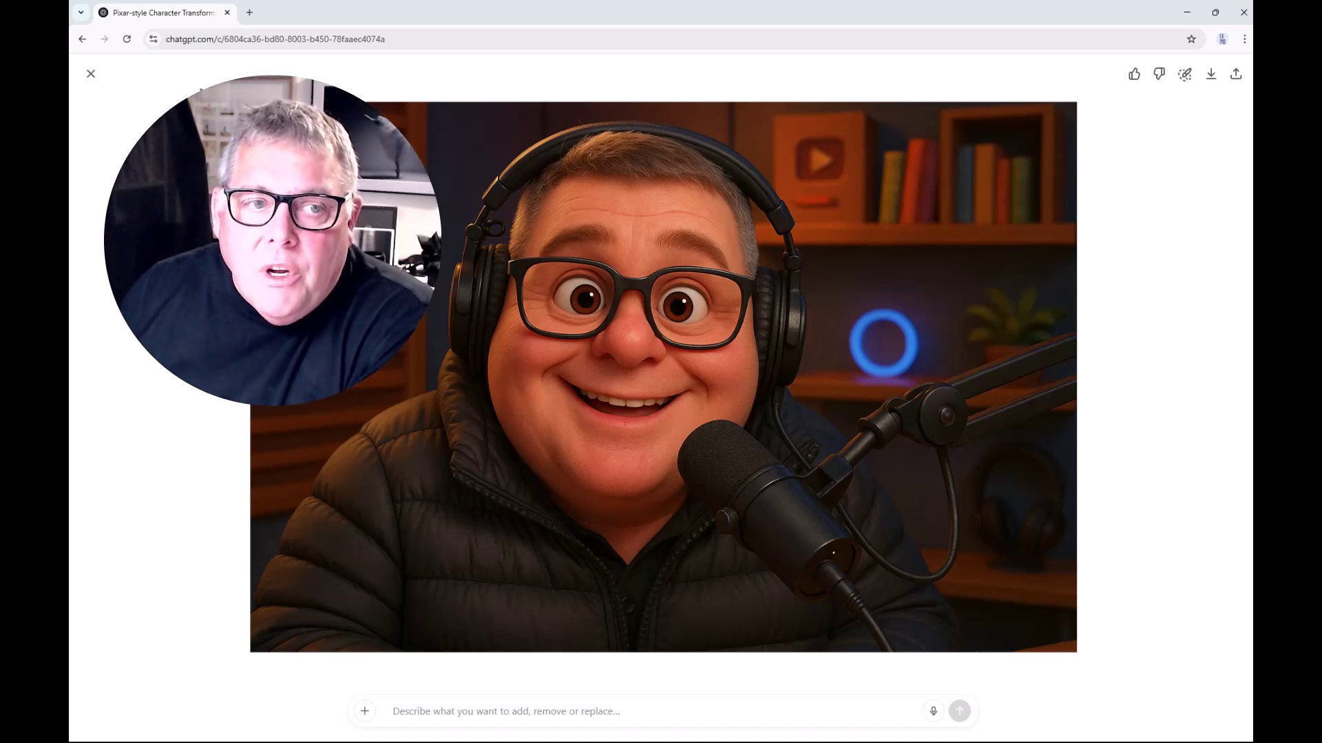
# - Attach 08_TPATEAM21.jpg from Pictures to a new ChatGPT message, then switch to Word
pyautogui.click(91, 74)
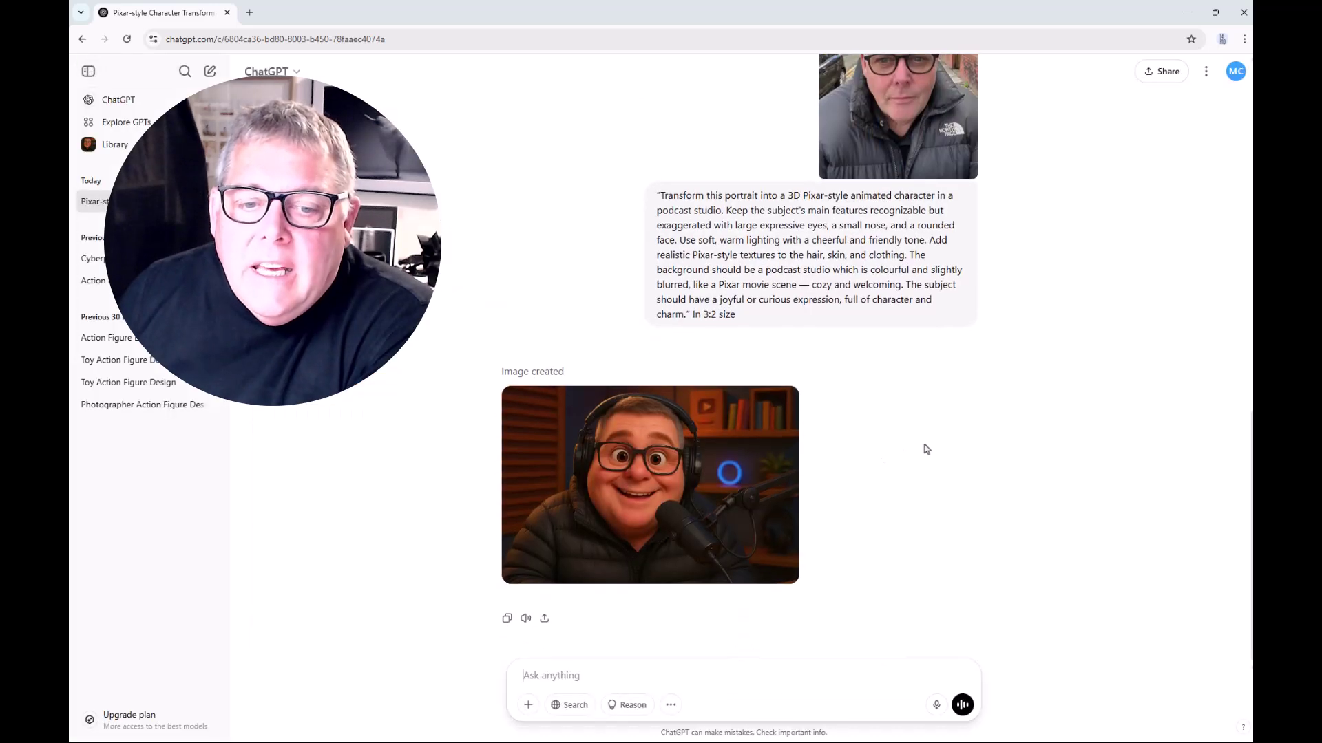
pyautogui.click(528, 705)
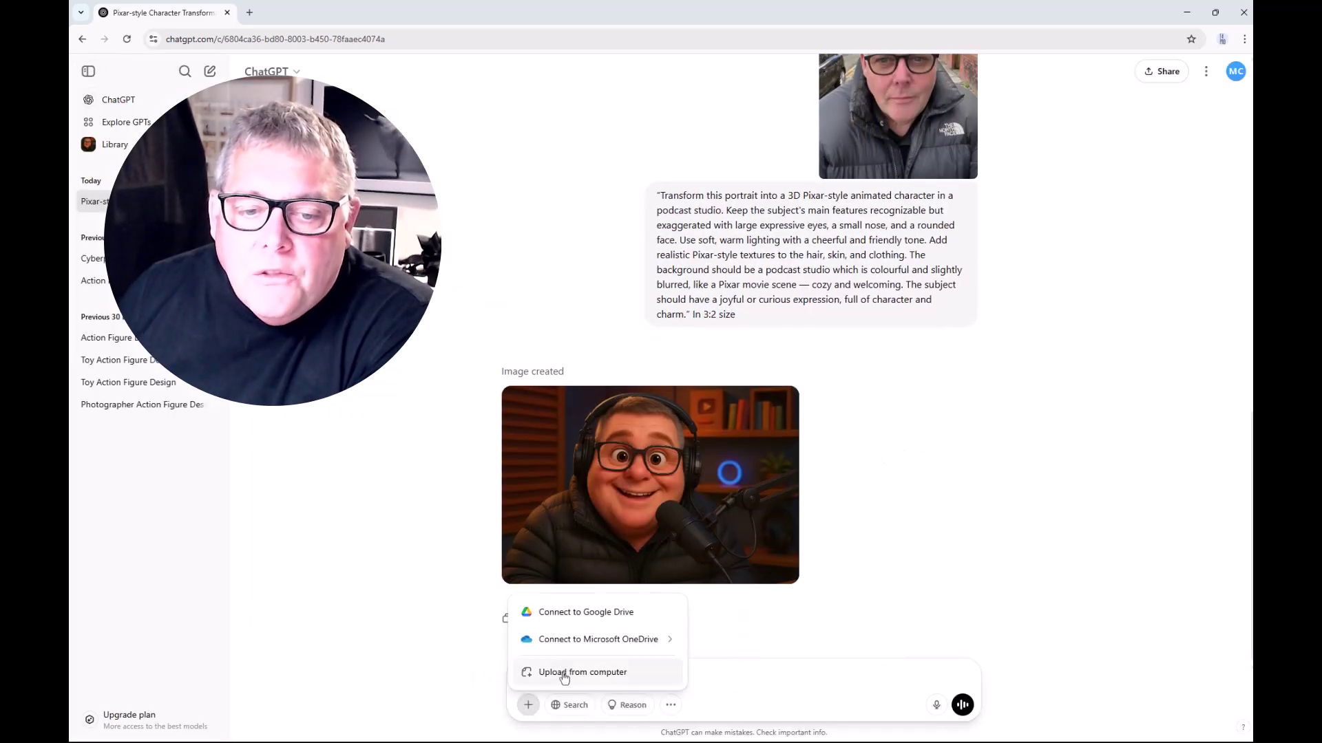
pyautogui.click(565, 675)
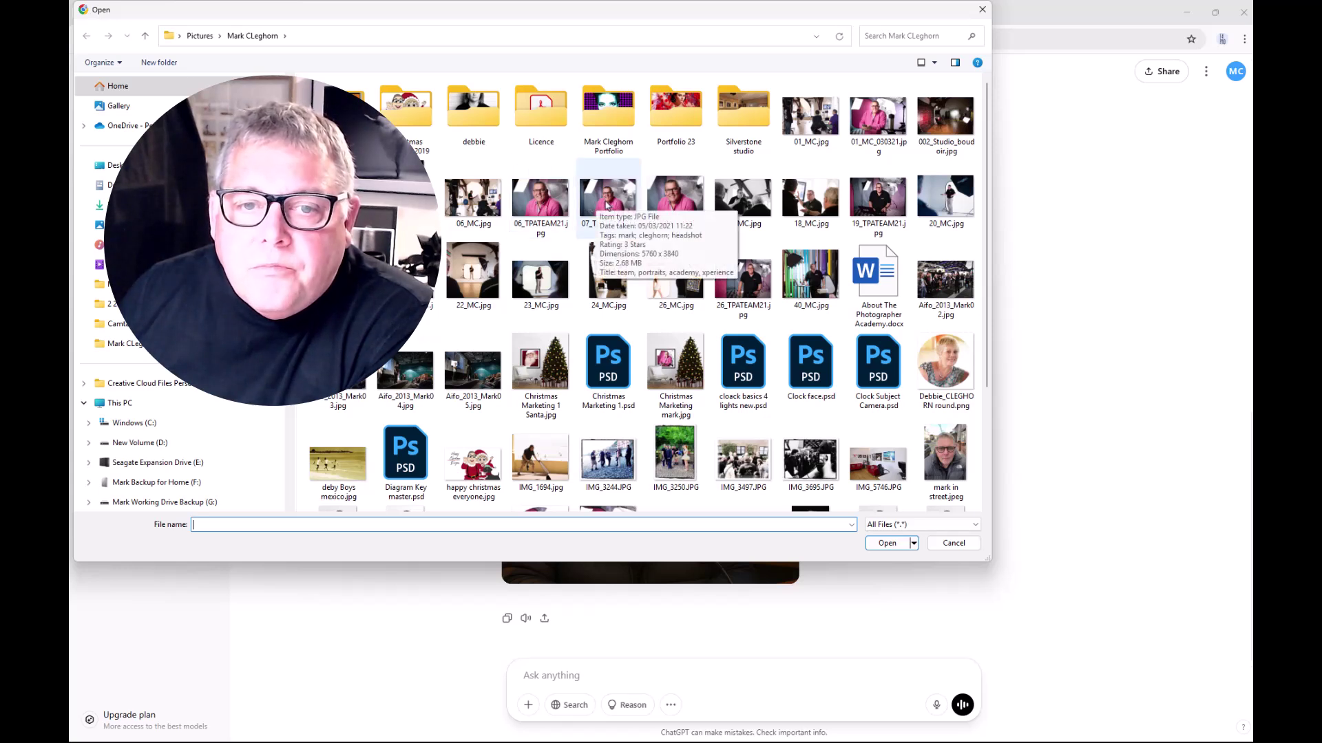
pyautogui.doubleClick(661, 213)
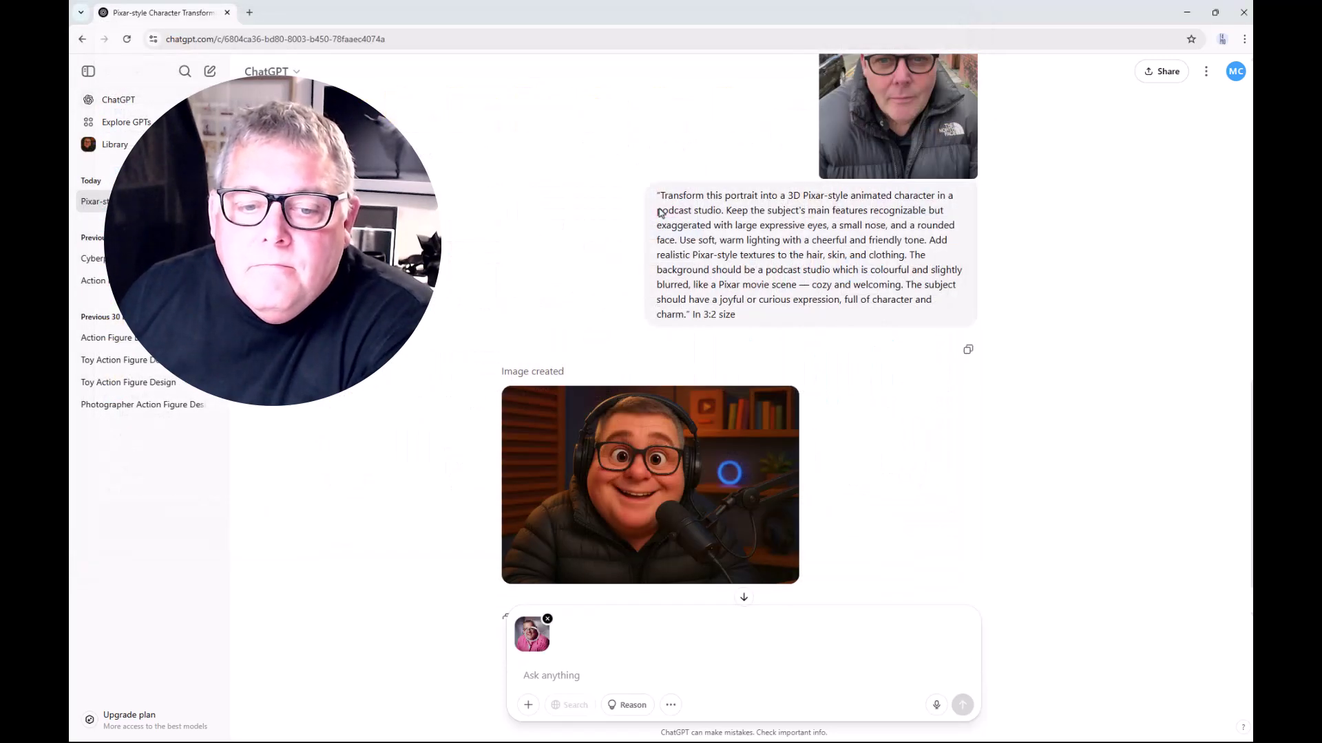
pyautogui.scroll(-1, 651, 482)
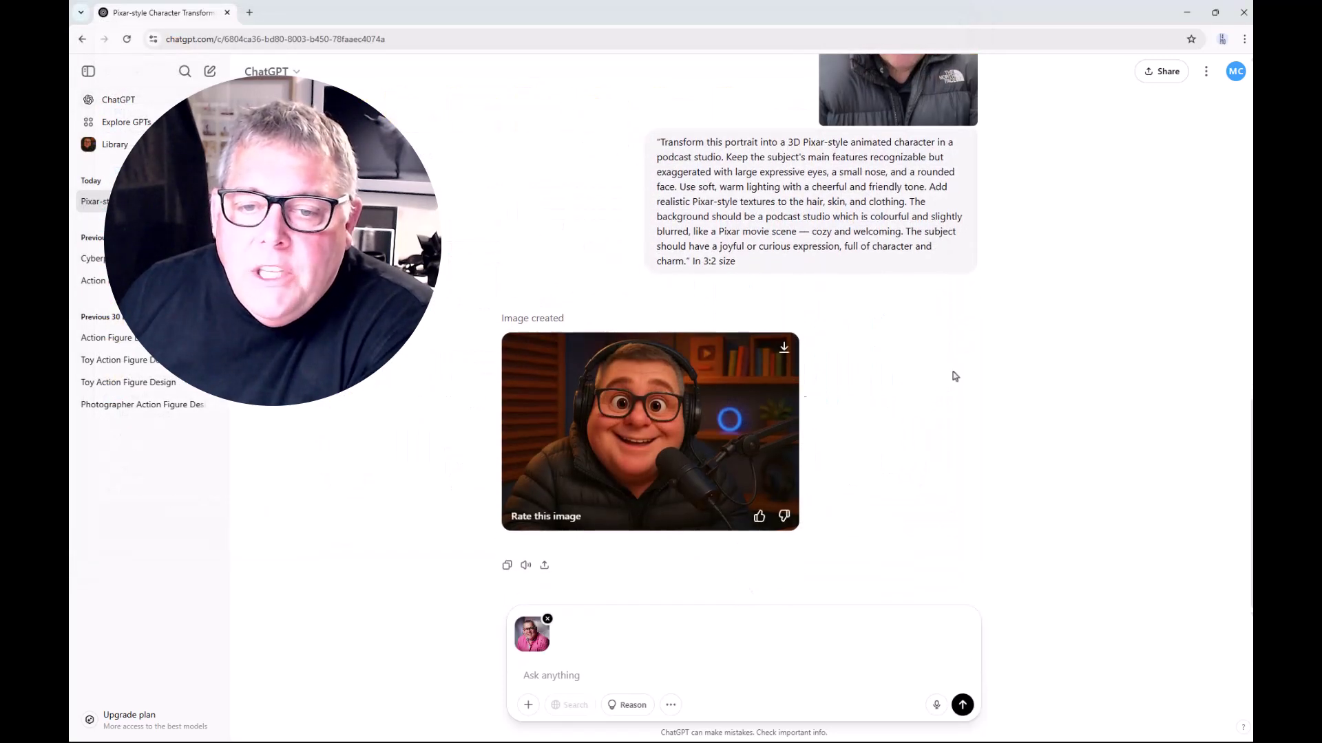
pyautogui.hotkey('alt', 'Tab')
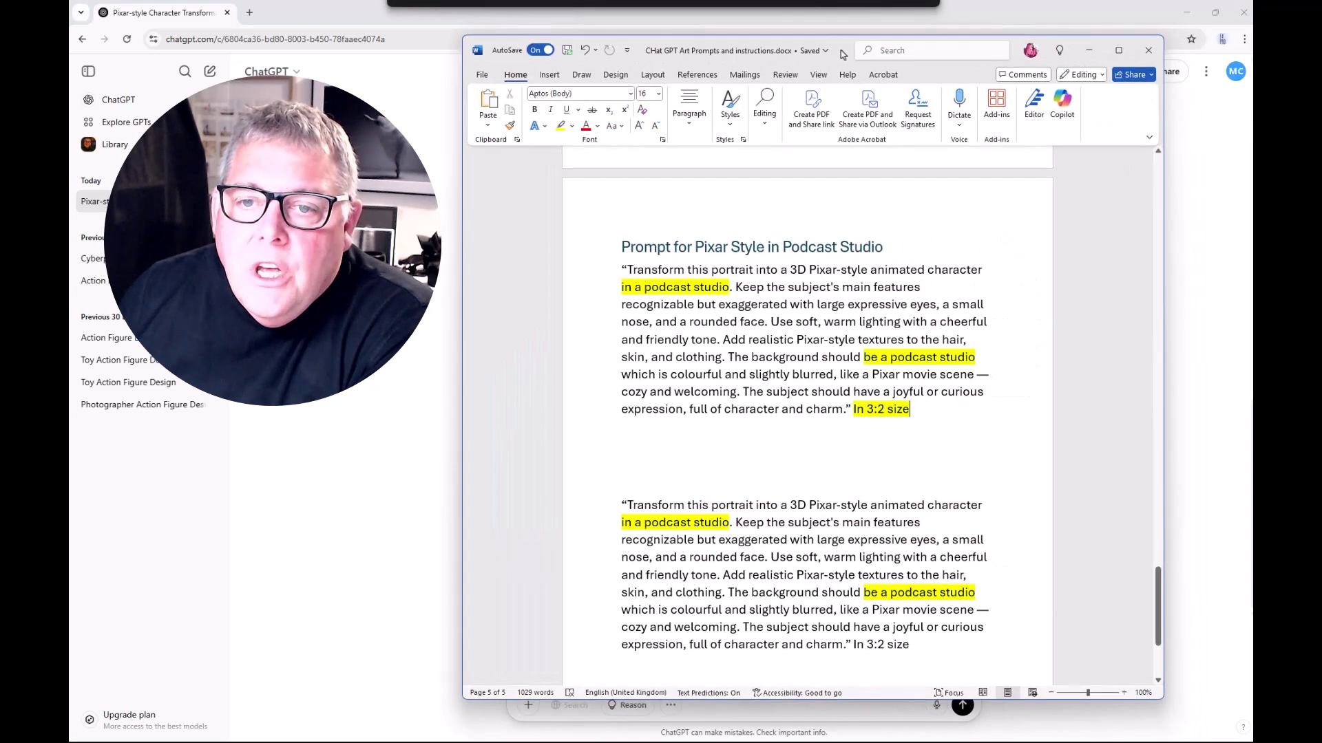
# - Revise the second prompt to 'Blue eyes' and 'with panels of sound proofing', and copy it
pyautogui.scroll(-3, 816, 485)
pyautogui.scroll(-1, 792, 478)
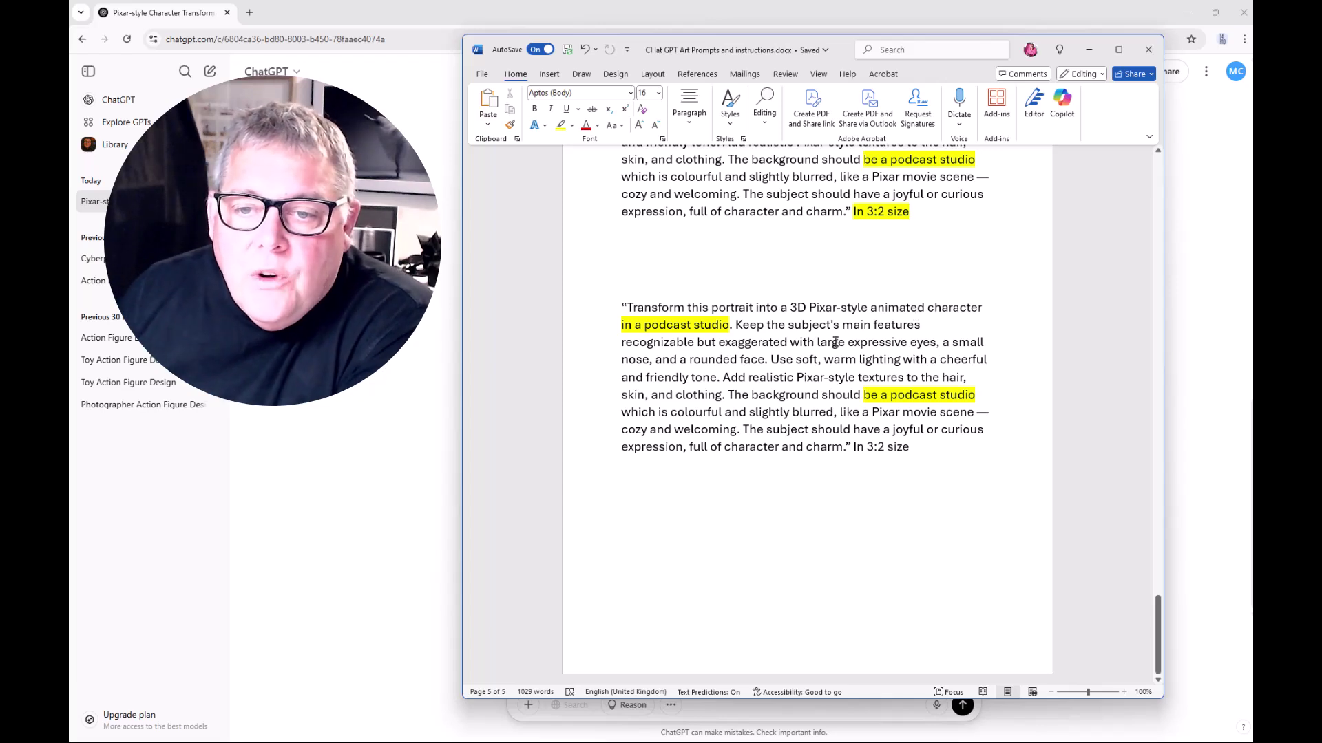
pyautogui.click(909, 344)
pyautogui.write('Blue')
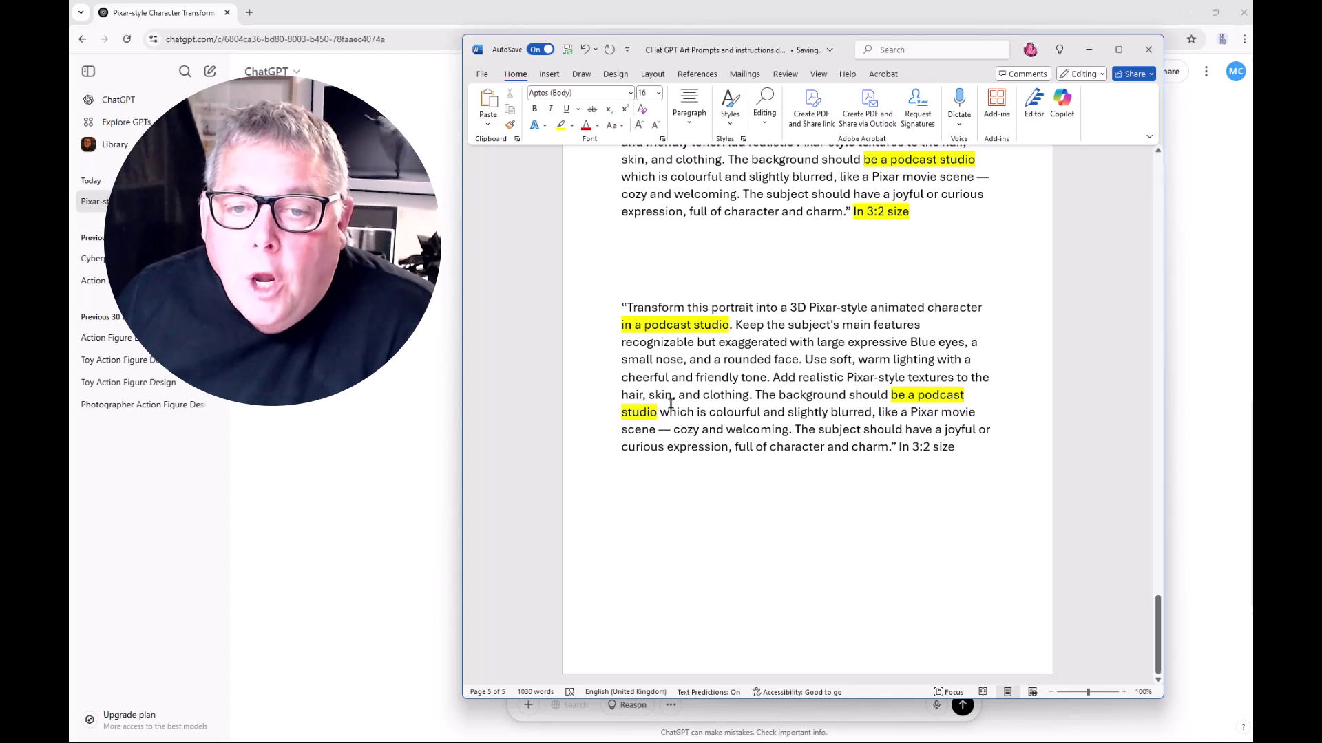
pyautogui.click(760, 412)
pyautogui.write('with pane')
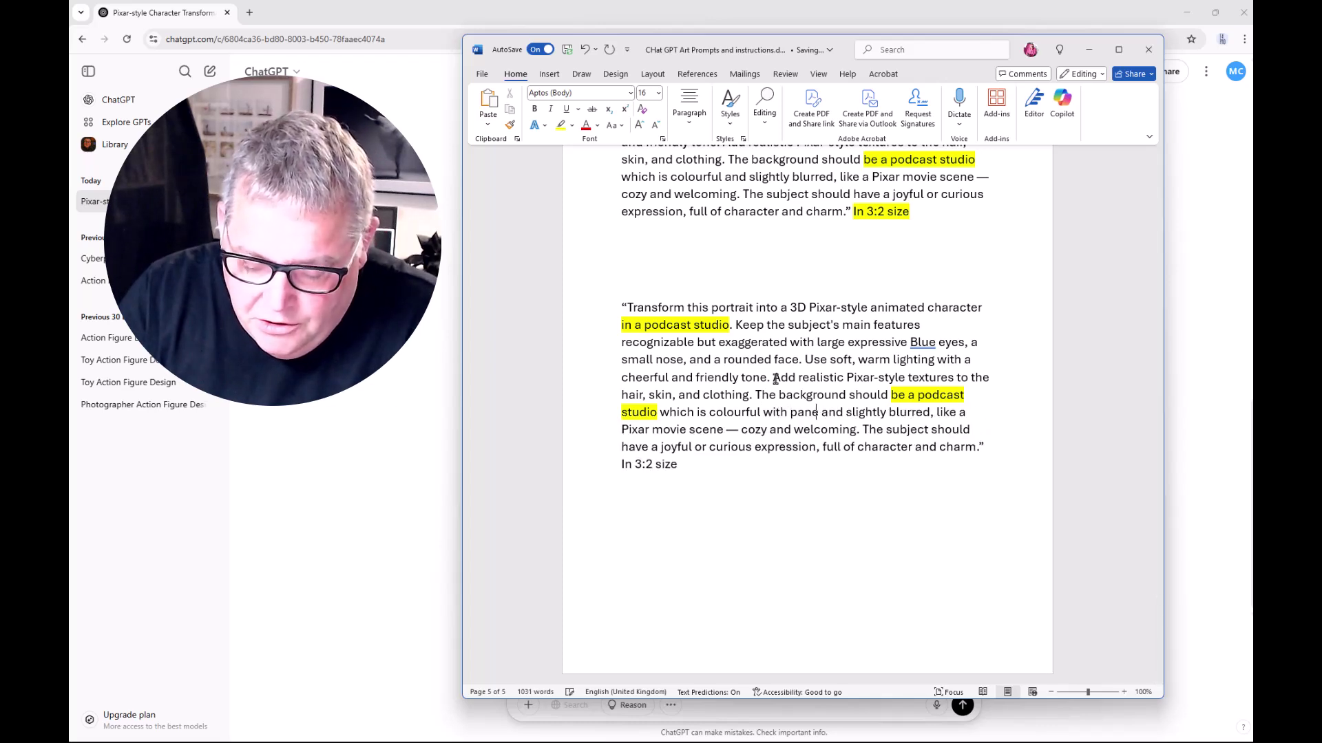
pyautogui.write('ls of ')
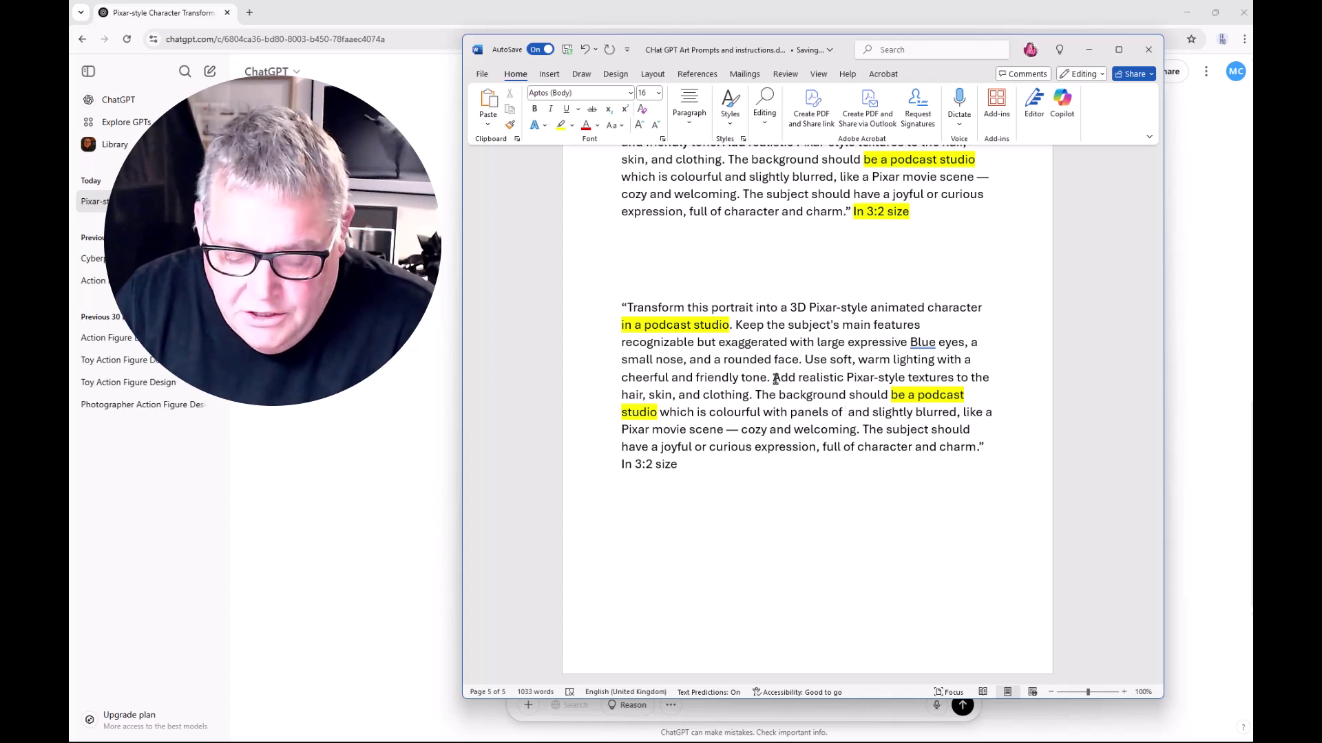
pyautogui.write('sound proofing')
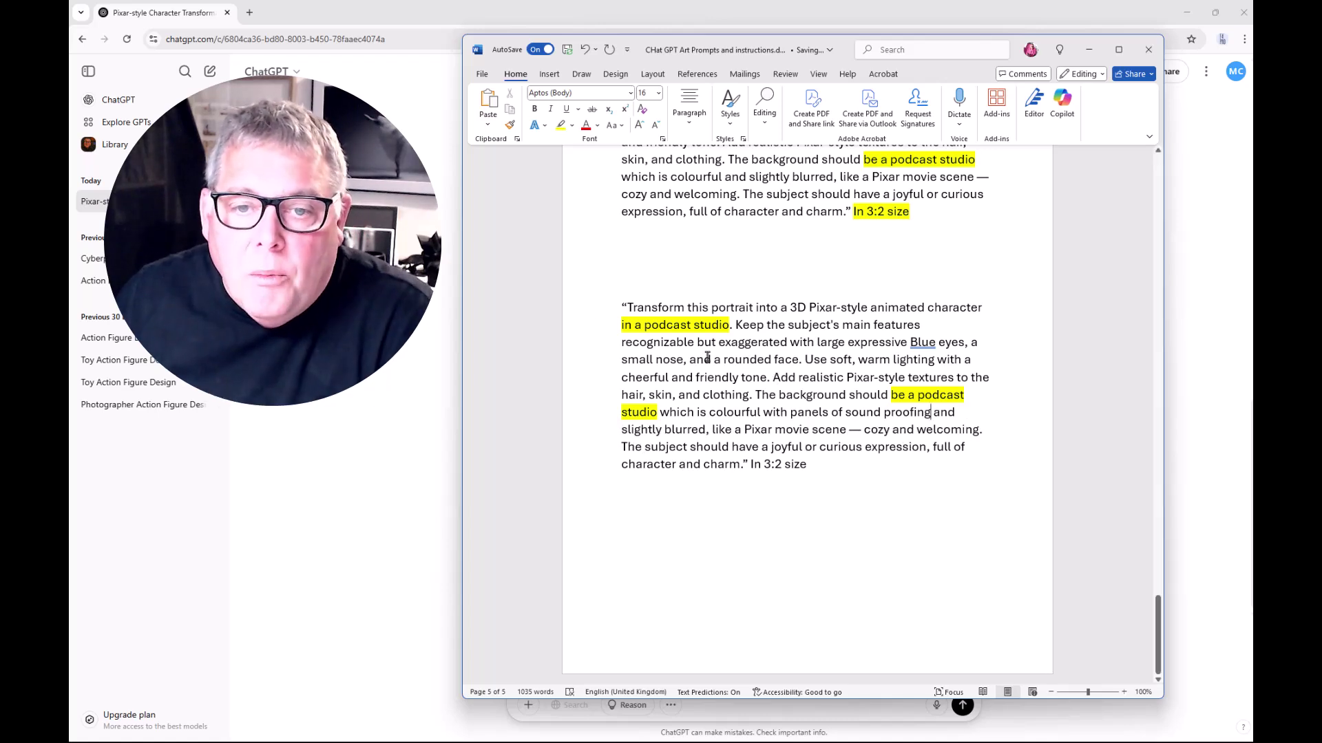
pyautogui.moveTo(616, 298)
pyautogui.mouseDown()
pyautogui.moveTo(895, 344)
pyautogui.moveTo(929, 413)
pyautogui.moveTo(819, 462)
pyautogui.moveTo(806, 359)
pyautogui.moveTo(618, 307)
pyautogui.mouseUp()
pyautogui.hotkey('ctrl', 'c')
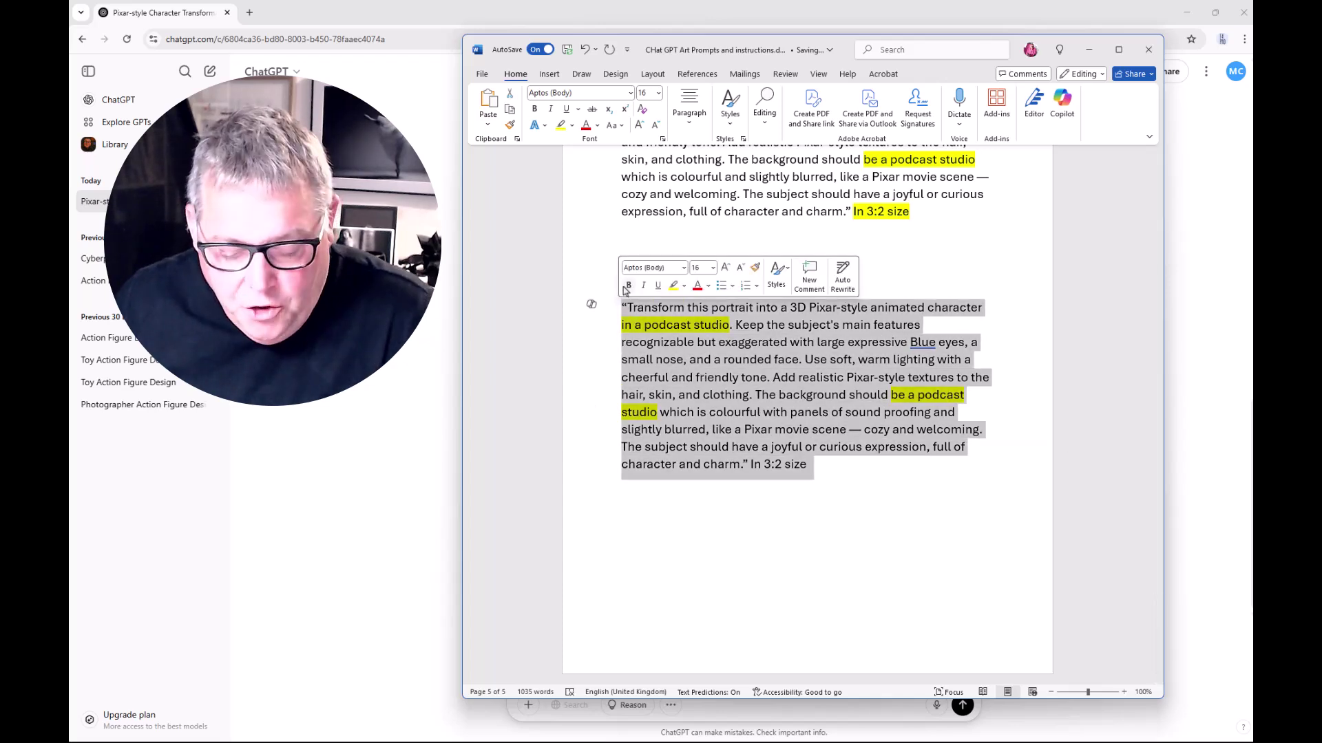
pyautogui.click(1089, 49)
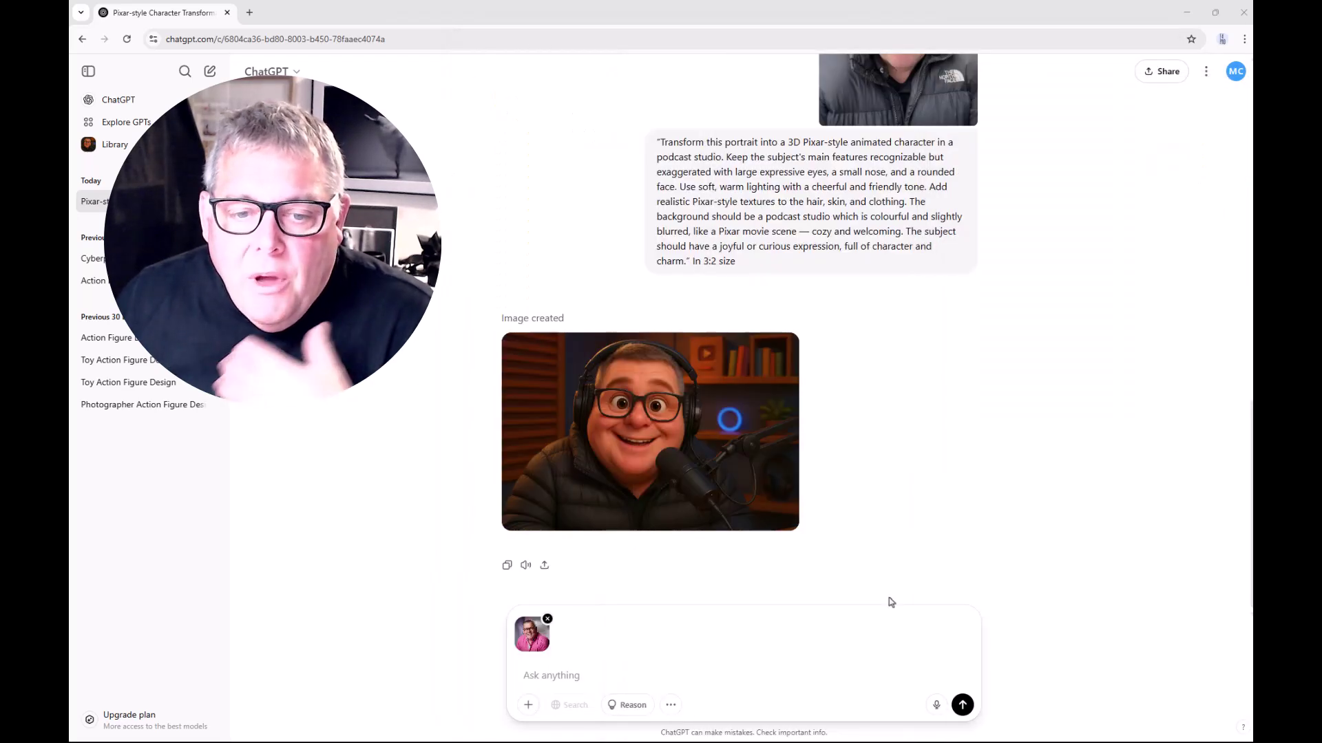
# - Paste the revised prompt into the message box and send it with the attached photo
pyautogui.moveTo(692, 740)
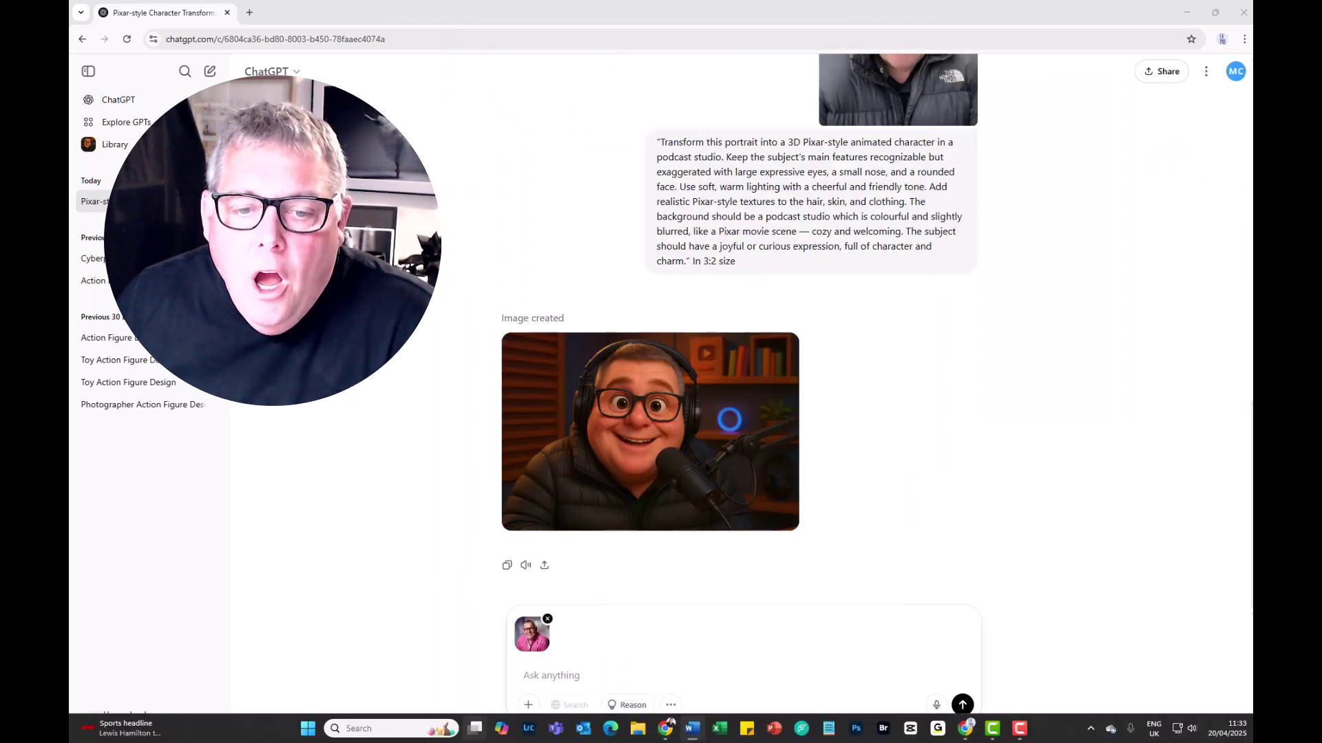
pyautogui.click(548, 676)
pyautogui.hotkey('ctrl', 'v')
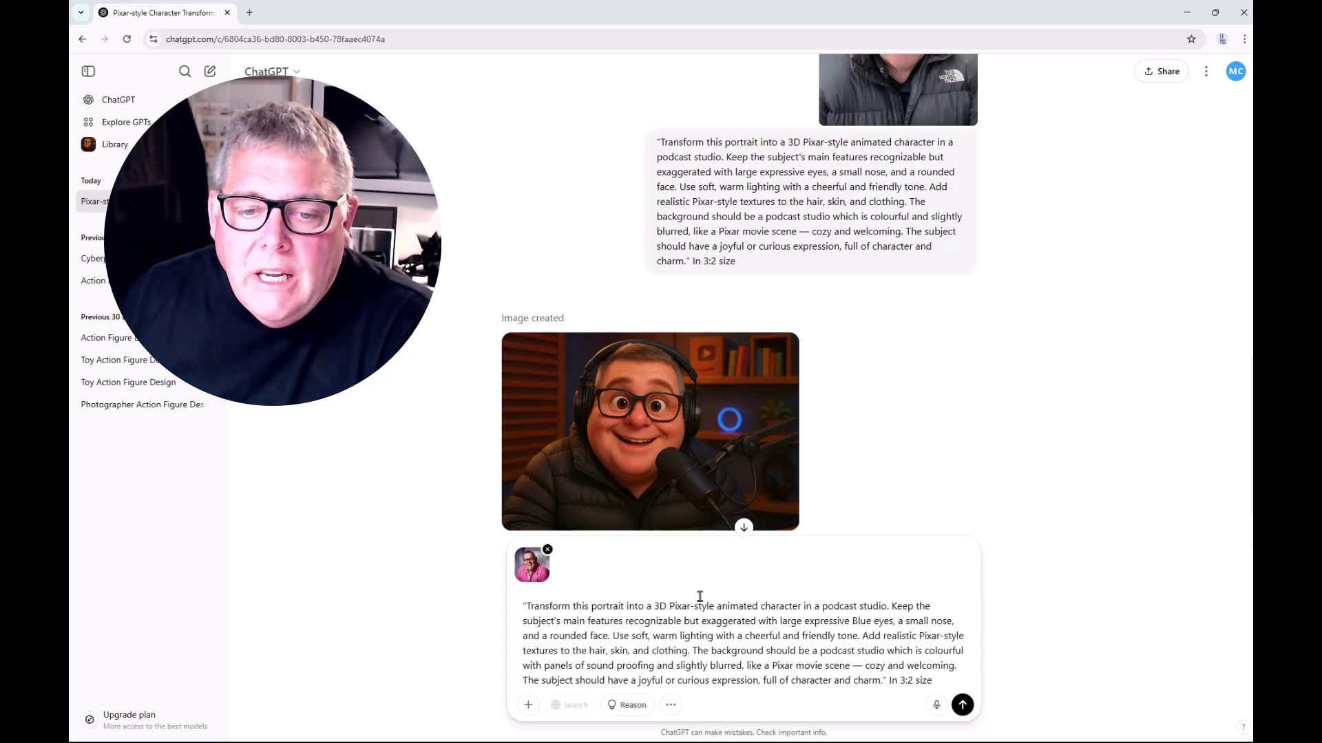
pyautogui.click(961, 705)
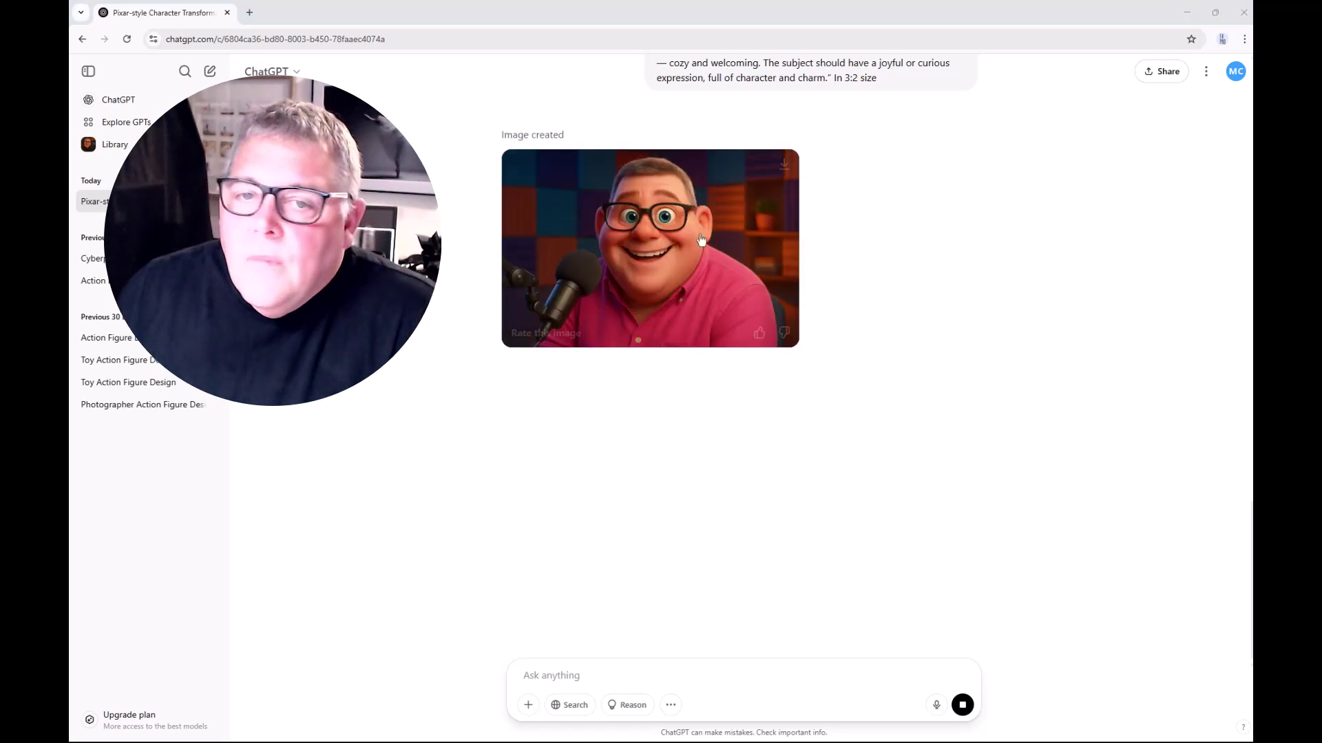
# - Open the new blue-eyed podcast-studio portrait in the full-size viewer
pyautogui.click(688, 251)
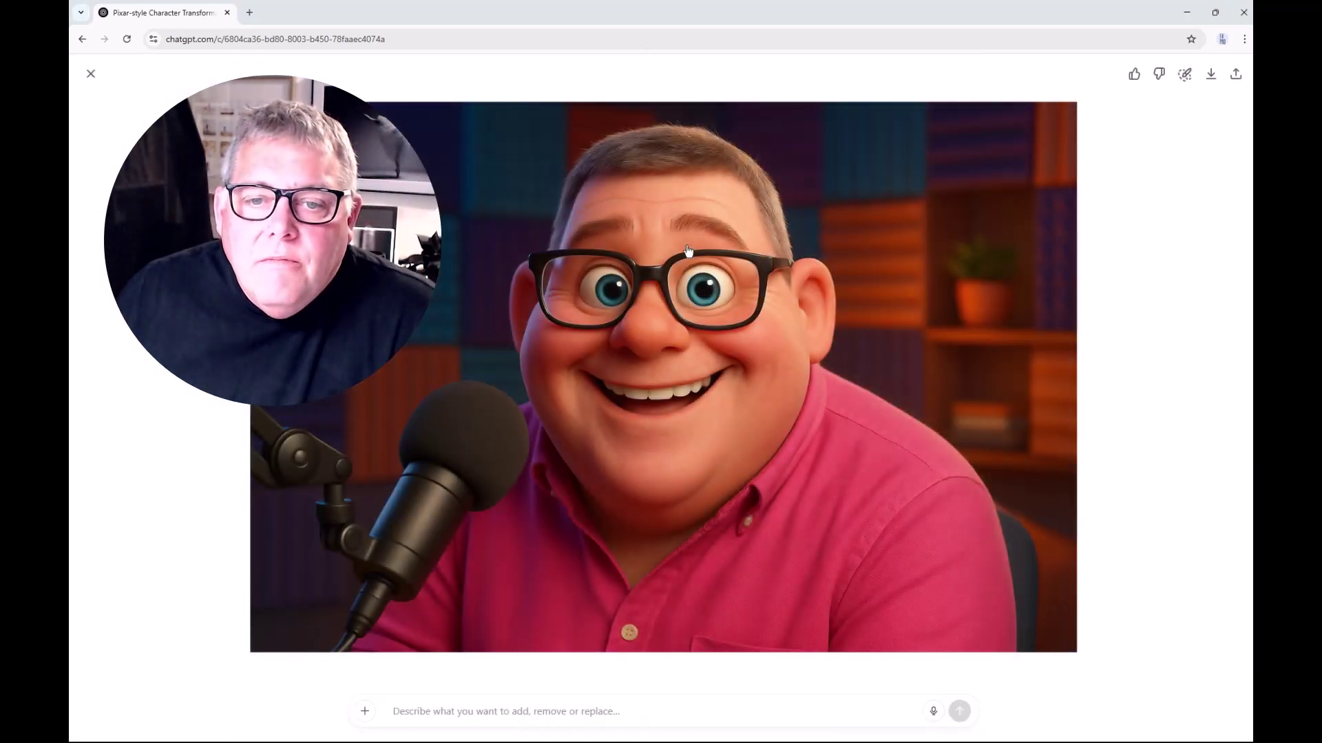